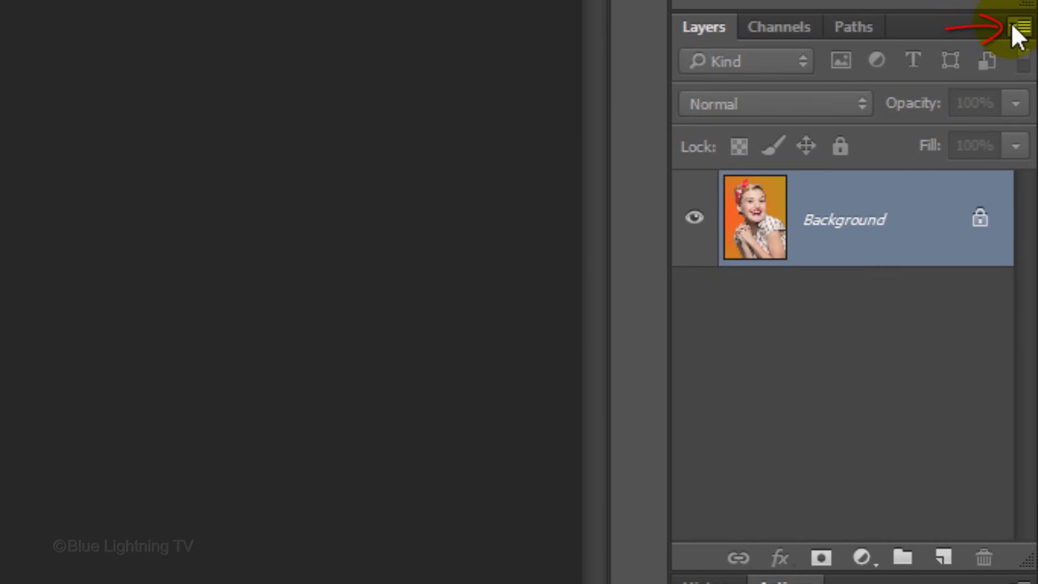
# Step: Convert the photo to a smart object and crop it to end just below her clasped hands
pyautogui.click(1013, 26)
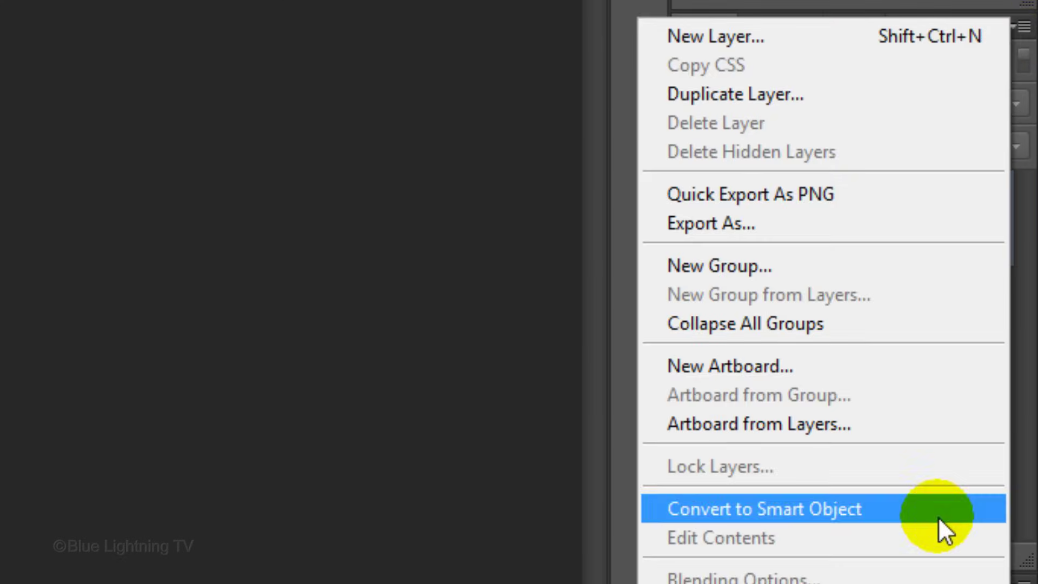
pyautogui.click(939, 518)
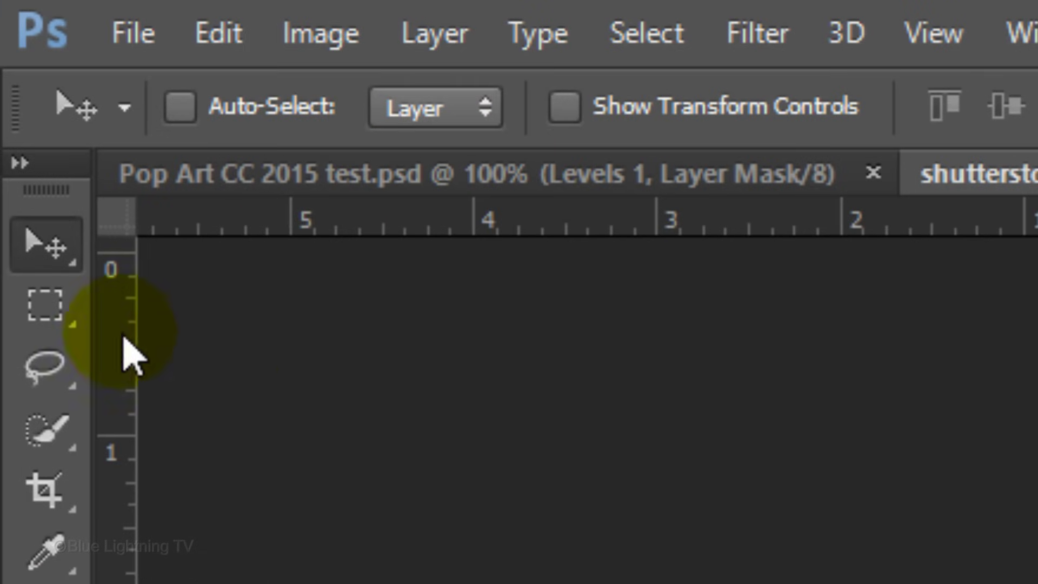
pyautogui.click(10, 70)
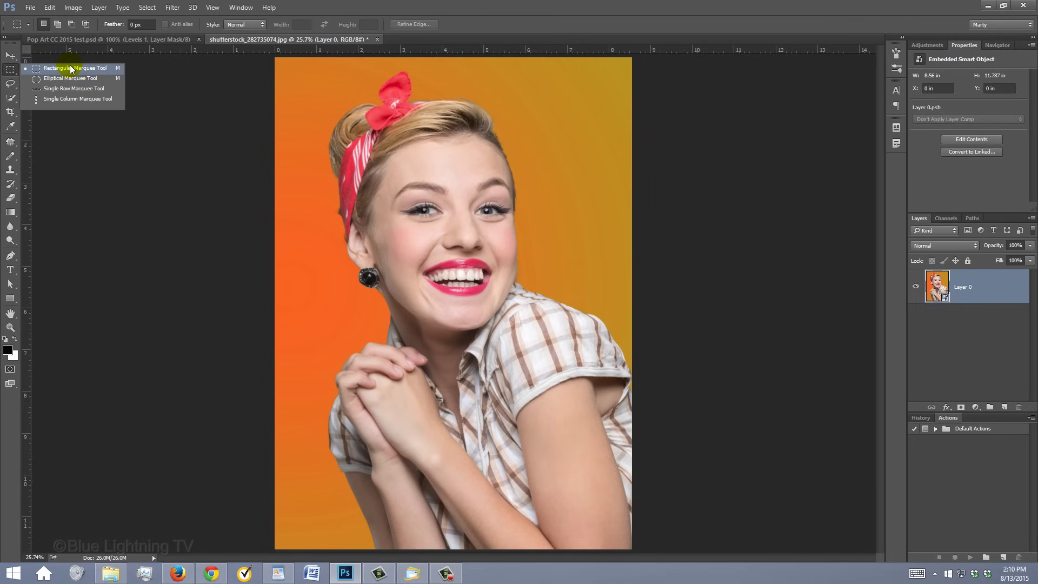
pyautogui.click(263, 300)
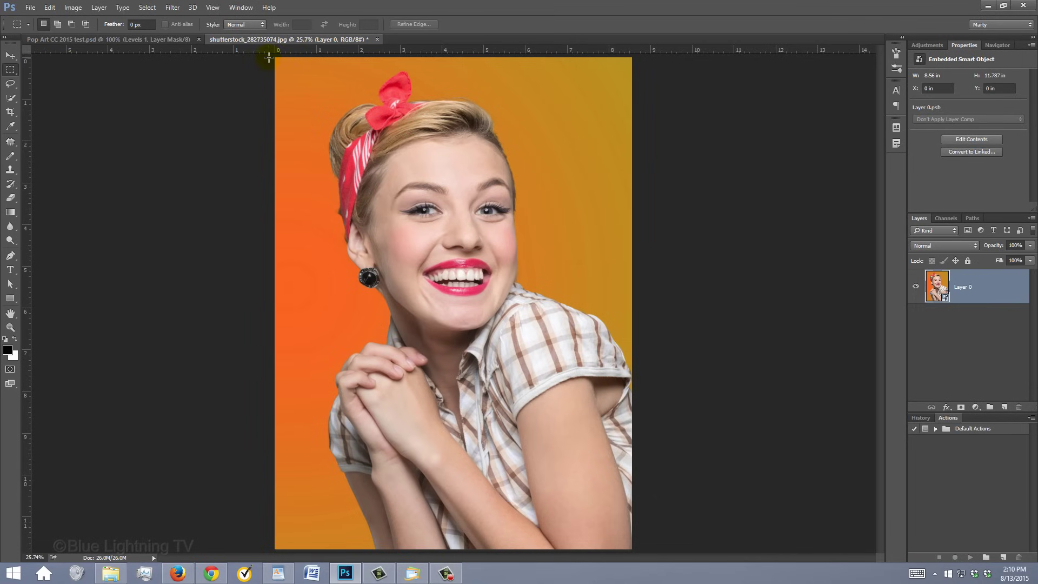
pyautogui.moveTo(273, 56); pyautogui.dragTo(690, 449)
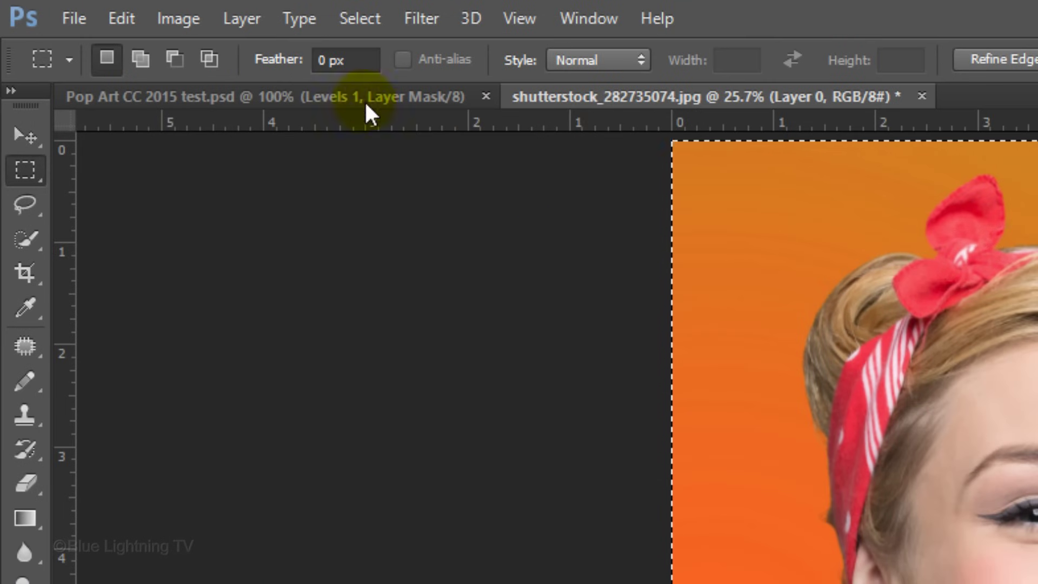
pyautogui.click(73, 7)
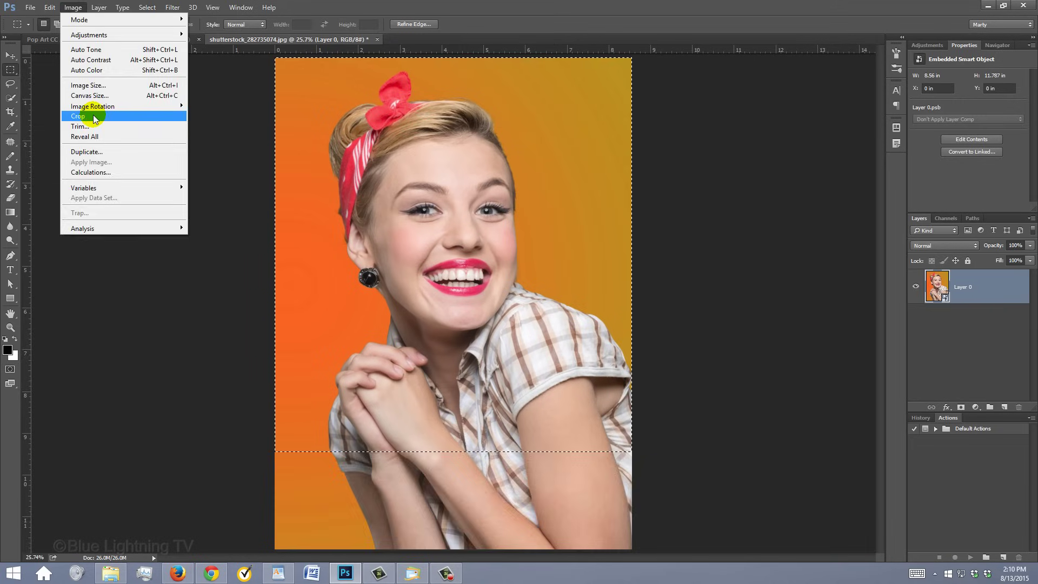
pyautogui.click(228, 277)
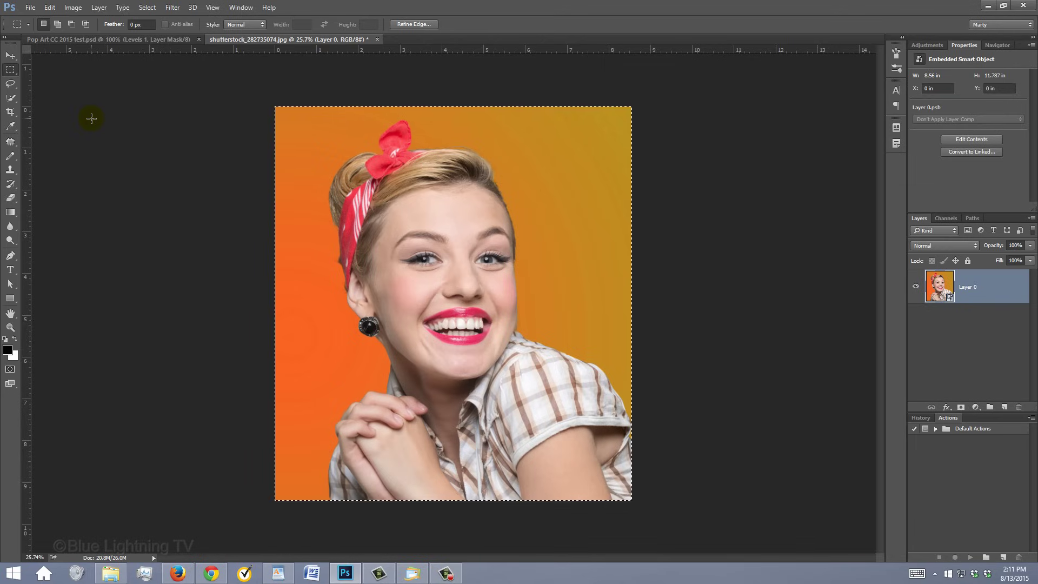
pyautogui.hotkey('ctrl', 'd')
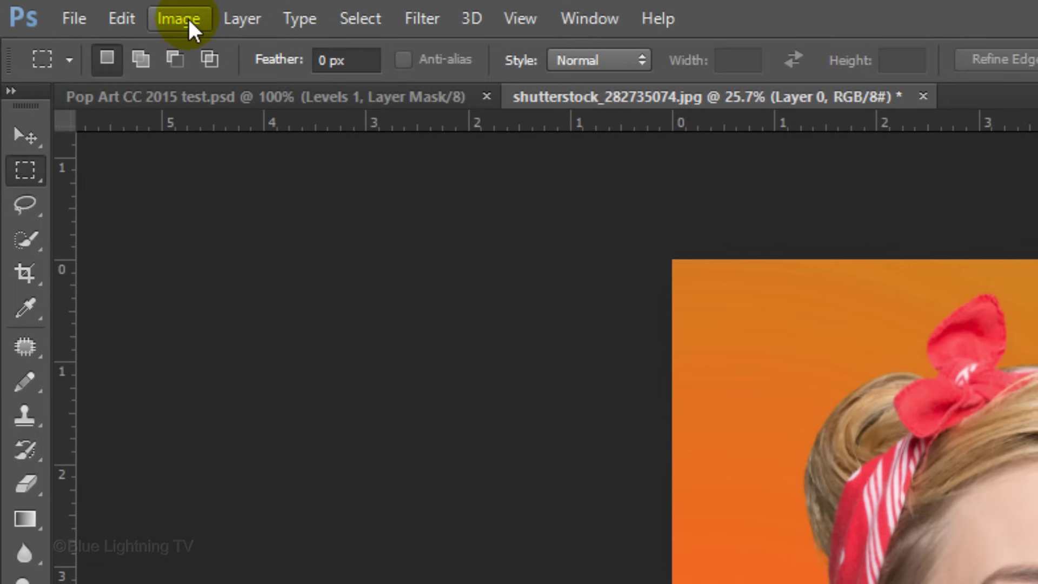
# Step: Resize the portrait to 72 ppi and 870 px high (789 × 870), then view it at 100%
pyautogui.click(187, 17)
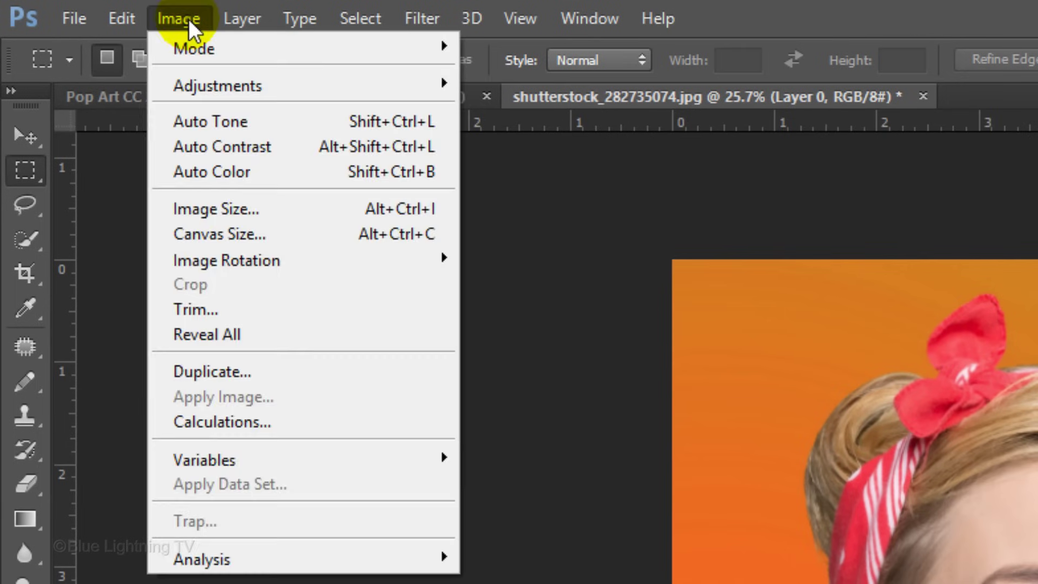
pyautogui.click(209, 207)
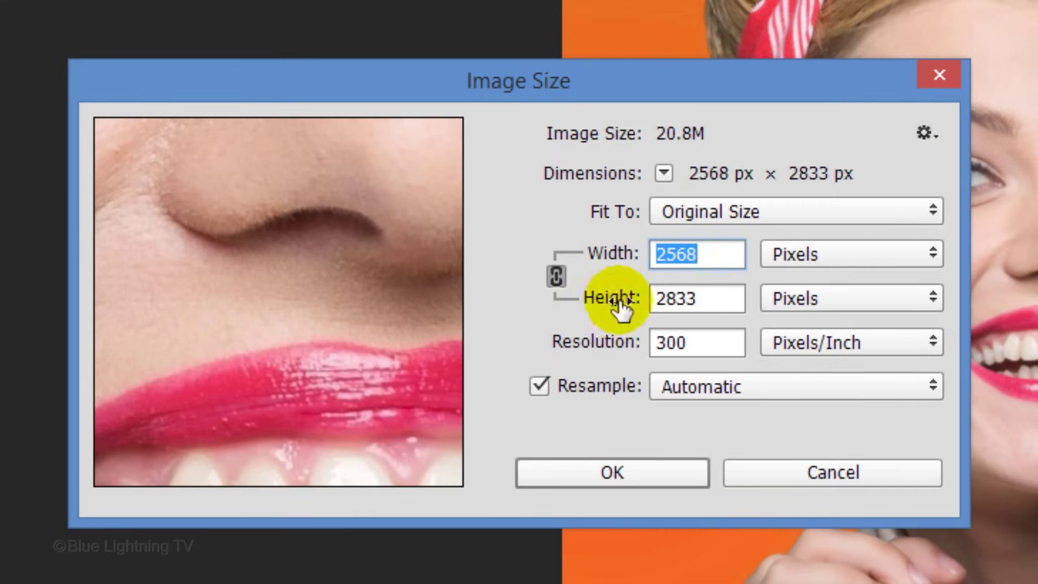
pyautogui.click(597, 338)
pyautogui.write('72')
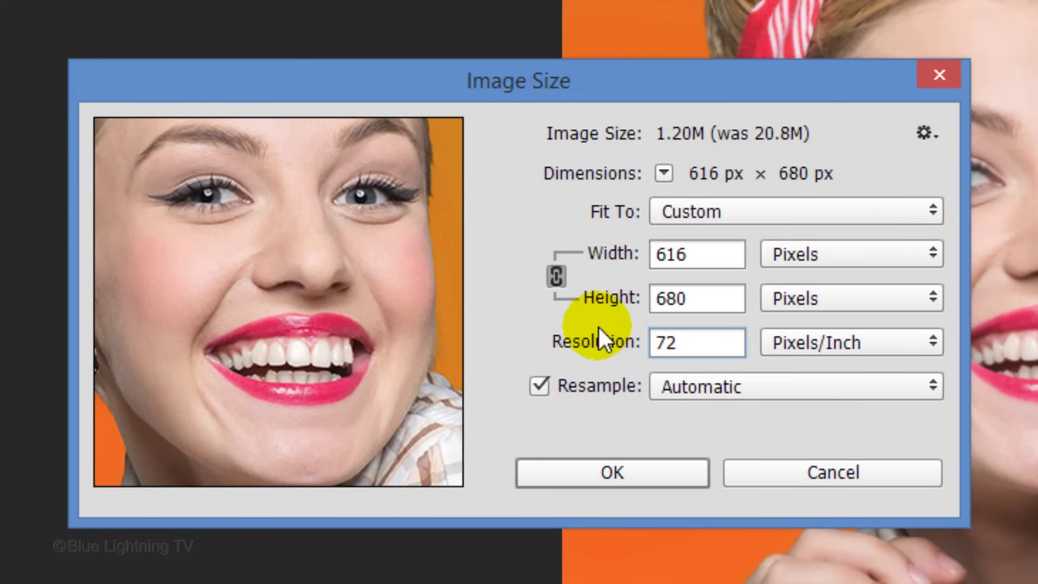
pyautogui.click(716, 299)
pyautogui.hotkey('ctrl', 'a')
pyautogui.write('870')
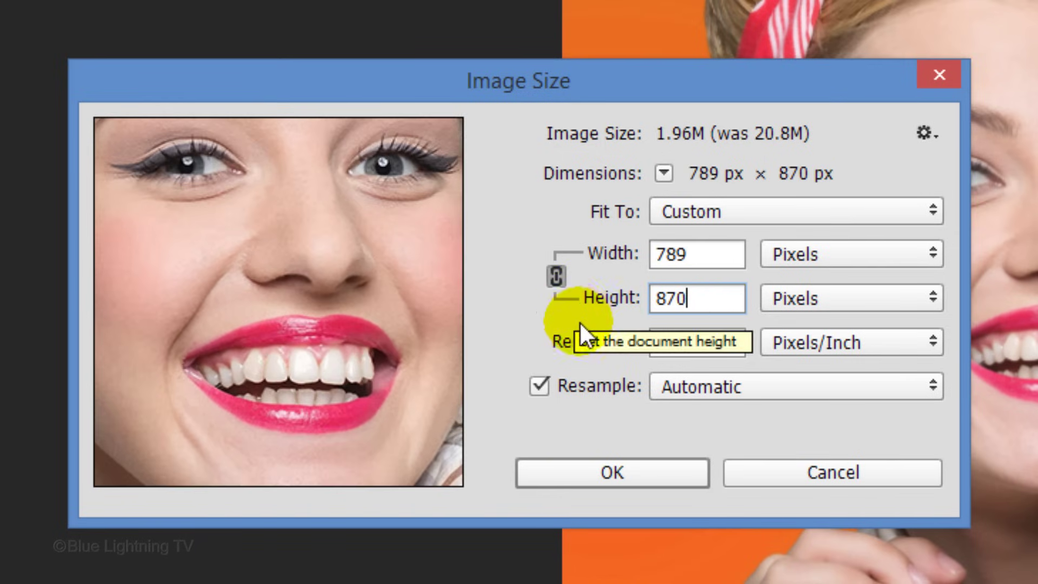
pyautogui.click(612, 472)
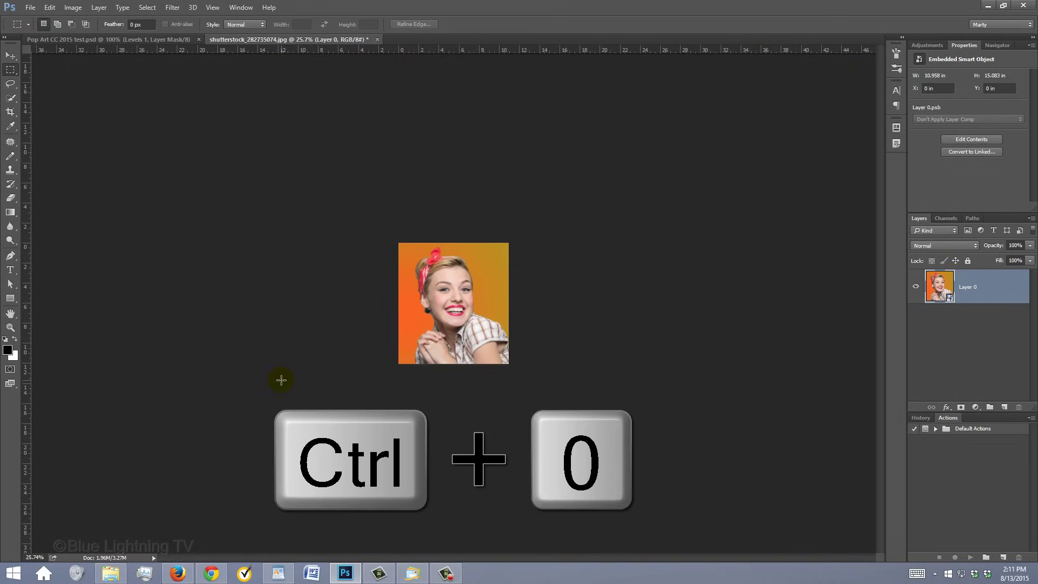
pyautogui.hotkey('ctrl', '0')
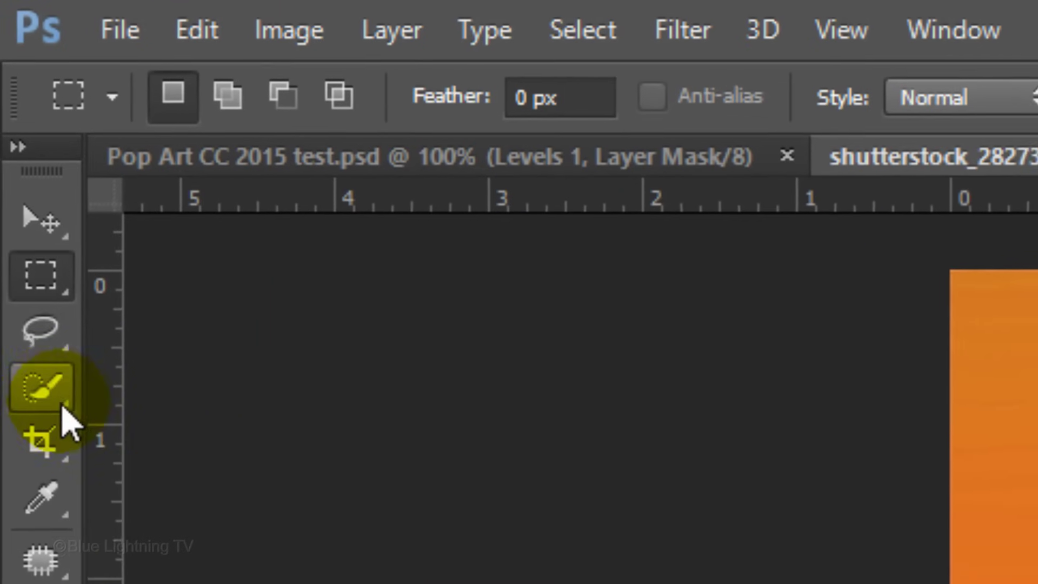
# Step: Brush over the woman with the Quick Selection Tool to select her figure from hair to hands
pyautogui.click(12, 99)
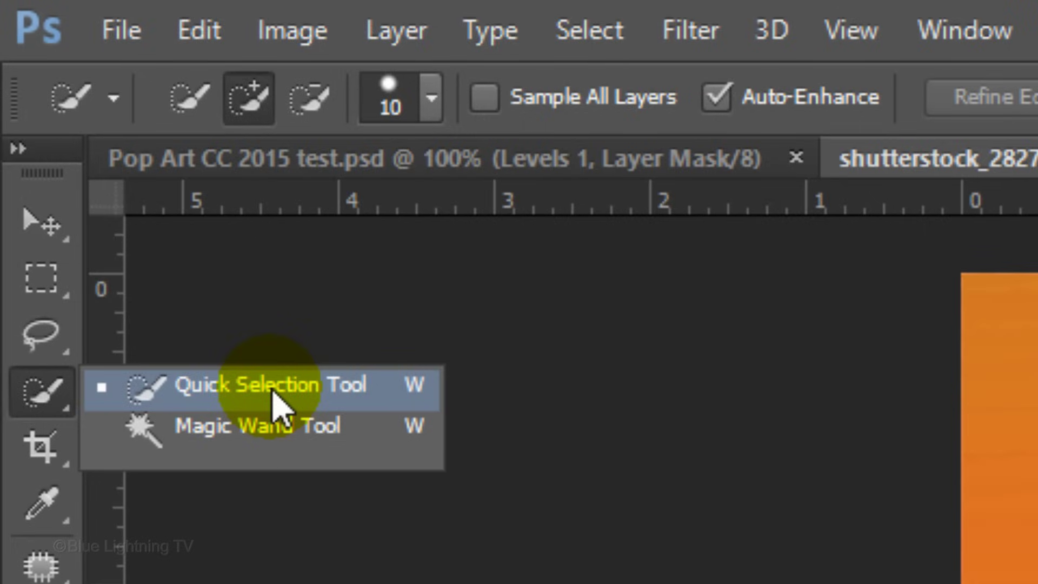
pyautogui.click(275, 400)
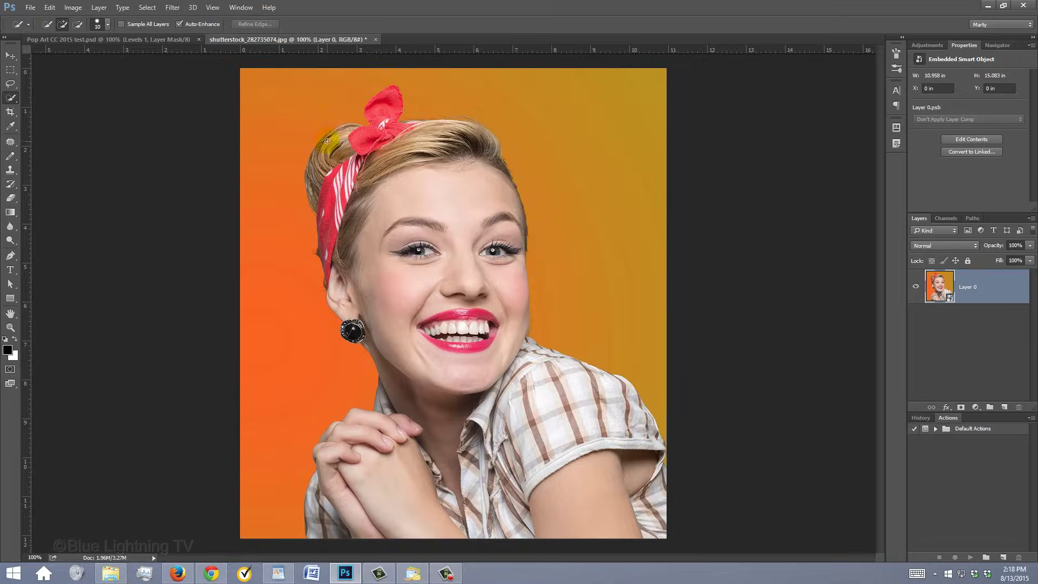
pyautogui.moveTo(327, 141)
pyautogui.mouseDown()
pyautogui.moveTo(397, 123)
pyautogui.moveTo(471, 128)
pyautogui.moveTo(379, 149)
pyautogui.moveTo(375, 206)
pyautogui.moveTo(514, 246)
pyautogui.moveTo(443, 324)
pyautogui.moveTo(372, 341)
pyautogui.moveTo(517, 354)
pyautogui.moveTo(595, 381)
pyautogui.moveTo(591, 401)
pyautogui.moveTo(364, 433)
pyautogui.moveTo(387, 468)
pyautogui.moveTo(647, 467)
pyautogui.moveTo(351, 497)
pyautogui.moveTo(388, 426)
pyautogui.moveTo(496, 340)
pyautogui.mouseUp()
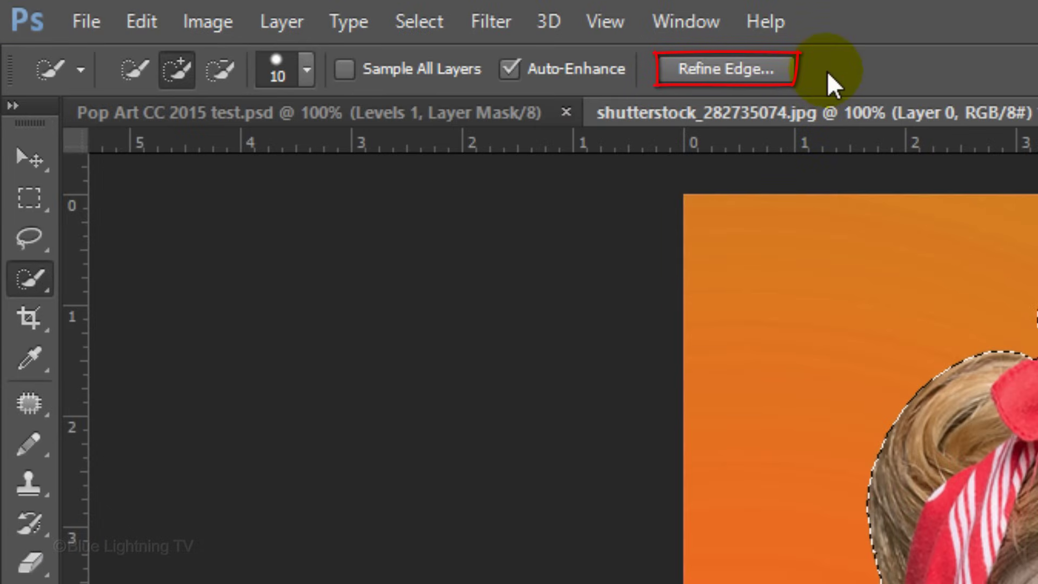
# Step: Refine the selection edge with Smart Radius at about 10 px, brushing along the hair
pyautogui.click(425, 18)
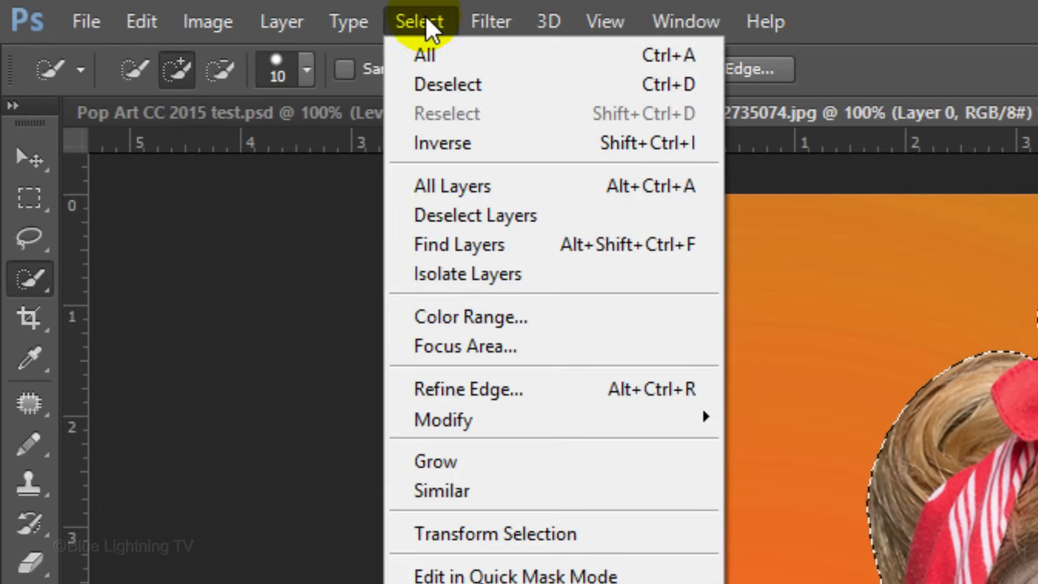
pyautogui.click(466, 389)
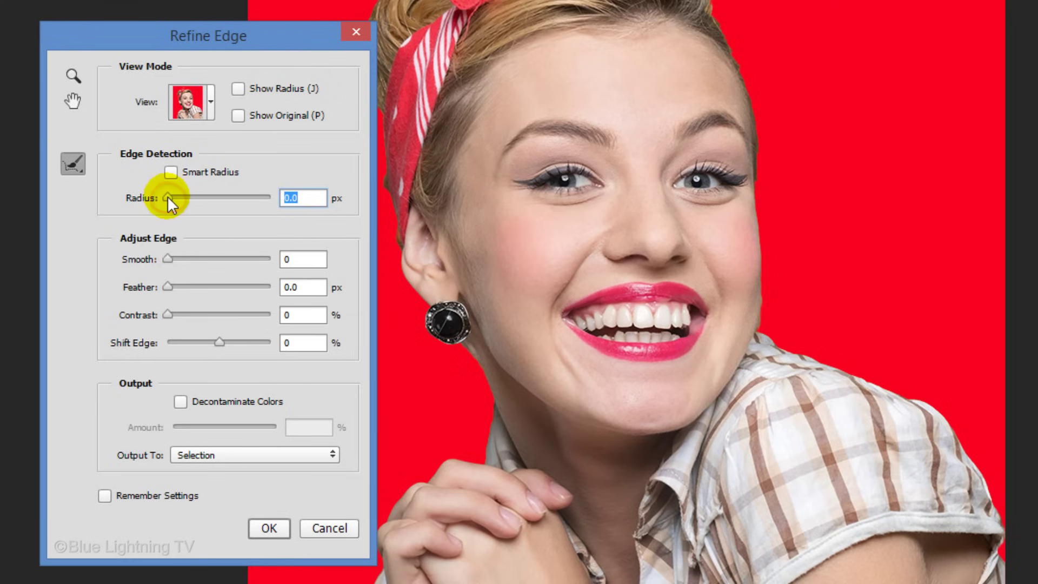
pyautogui.moveTo(167, 197); pyautogui.dragTo(210, 196)
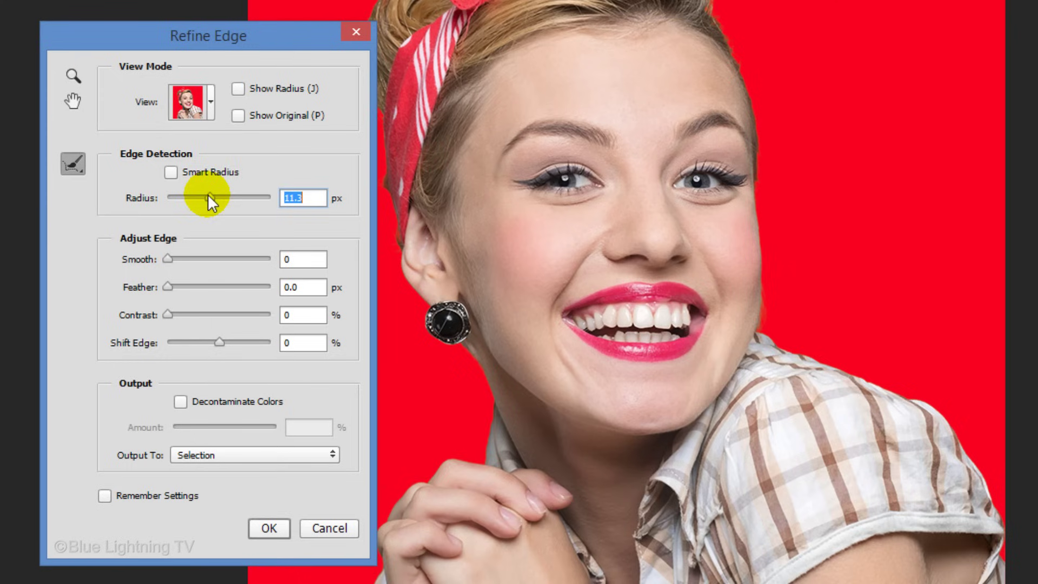
pyautogui.click(171, 172)
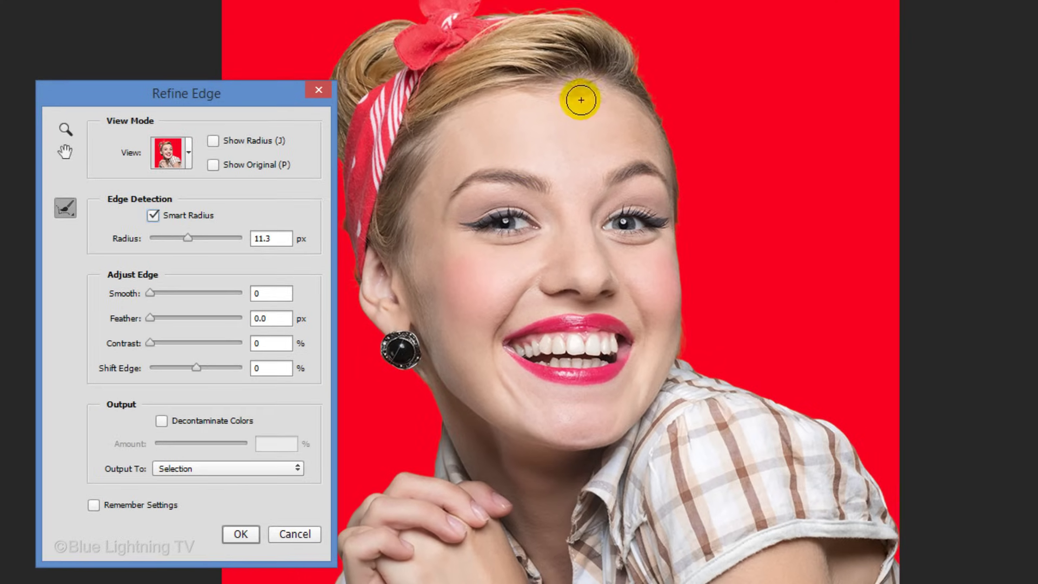
pyautogui.moveTo(727, 9); pyautogui.dragTo(747, 89)
pyautogui.moveTo(667, 141)
pyautogui.mouseDown()
pyautogui.moveTo(677, 238)
pyautogui.moveTo(657, 160)
pyautogui.moveTo(605, 46)
pyautogui.moveTo(576, 12)
pyautogui.moveTo(505, 18)
pyautogui.mouseUp()
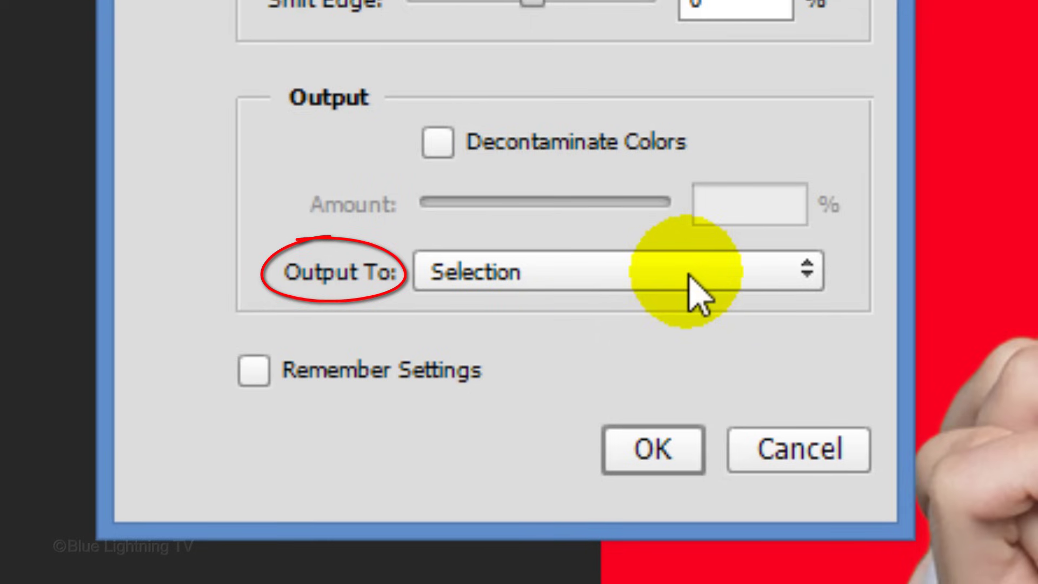
# Step: Output the refined edge as a layer mask on Layer 0
pyautogui.click(688, 274)
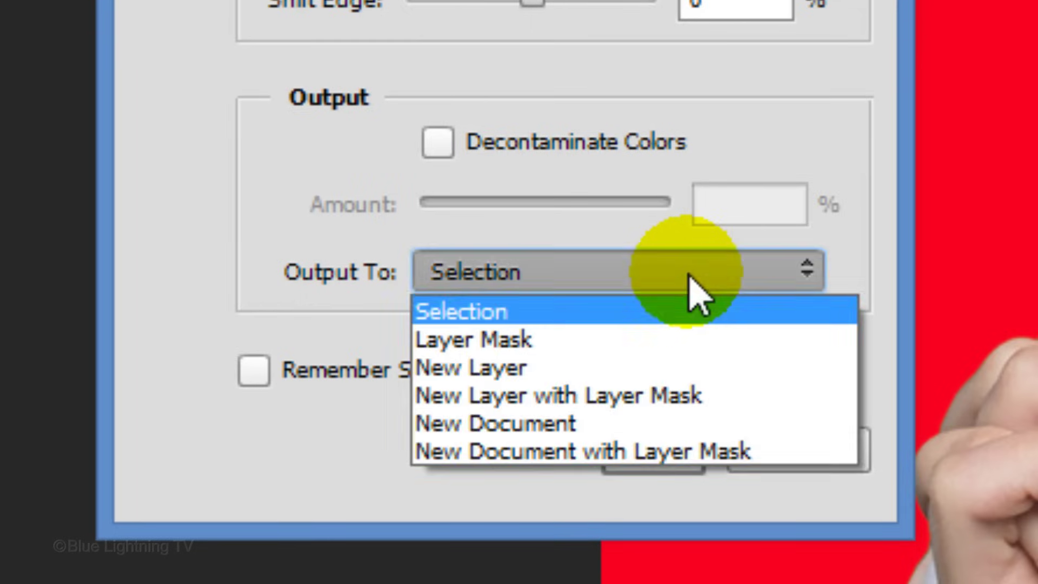
pyautogui.click(651, 342)
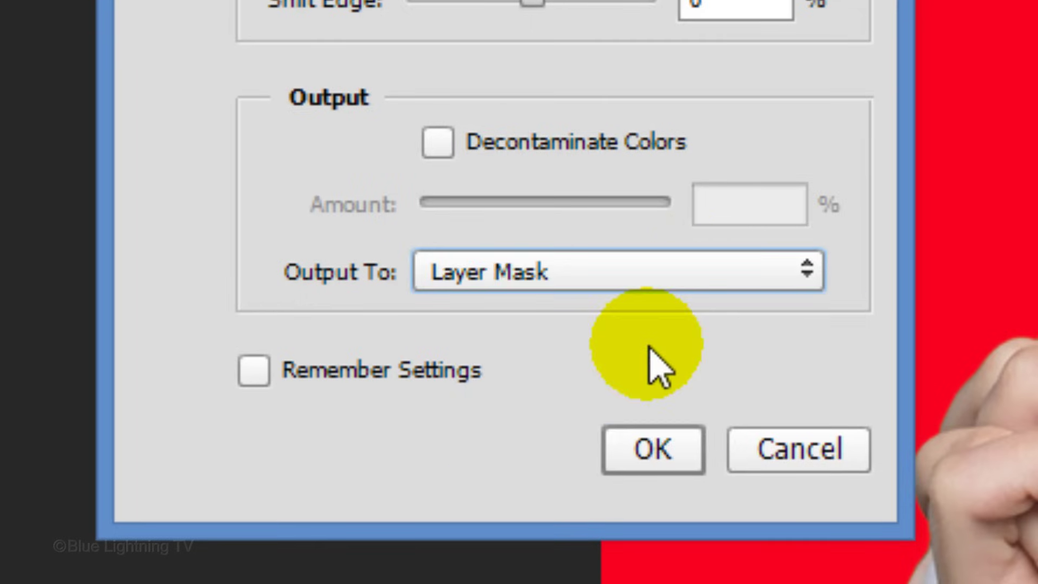
pyautogui.click(651, 451)
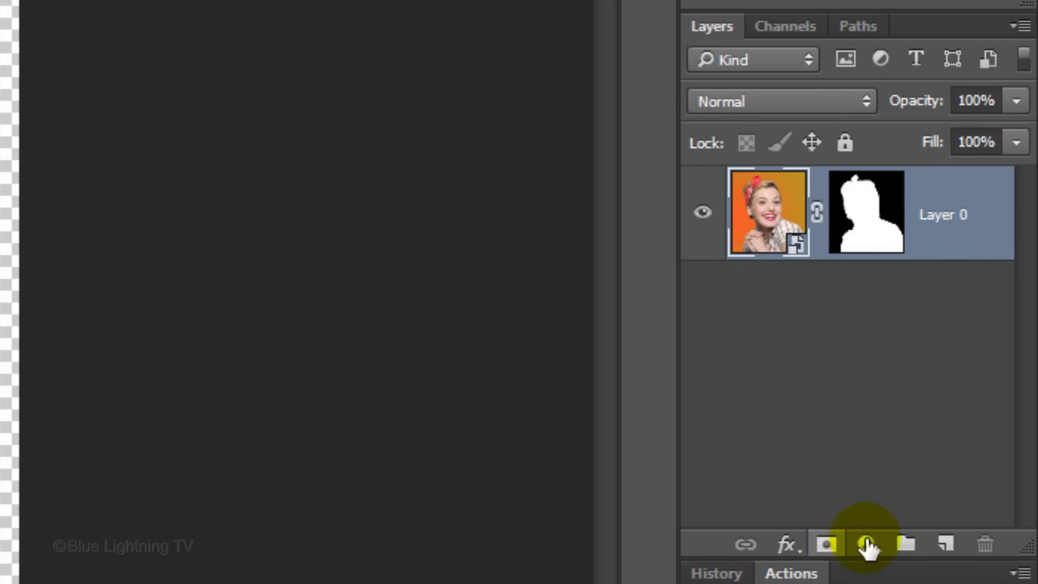
# Step: Add a new Layer 1 beneath the photo and fill it with white
pyautogui.keyDown('ctrl'); pyautogui.click(1004, 406); pyautogui.keyUp('ctrl')
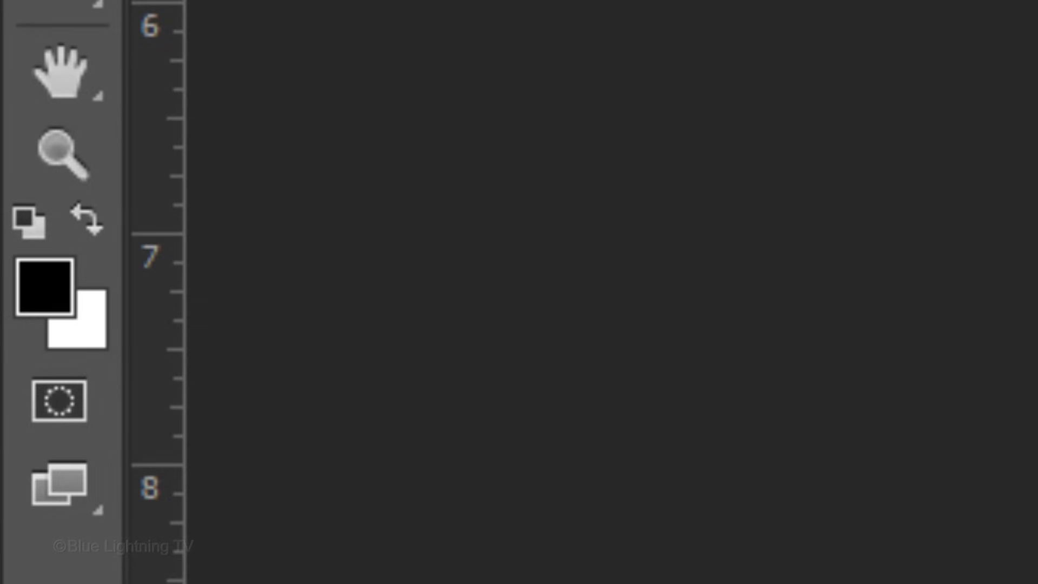
pyautogui.press('d')
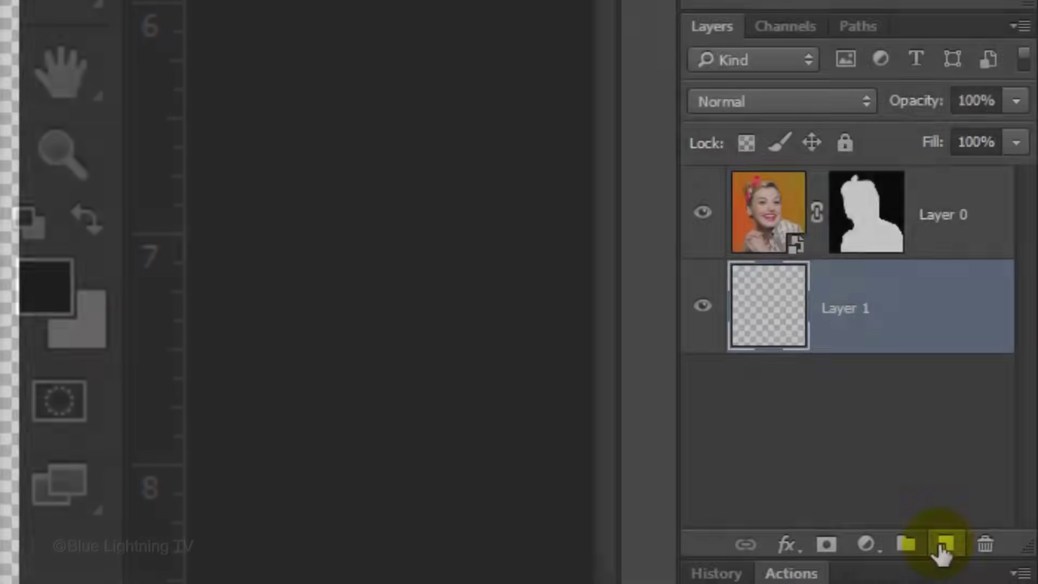
pyautogui.hotkey('ctrl', 'Delete')
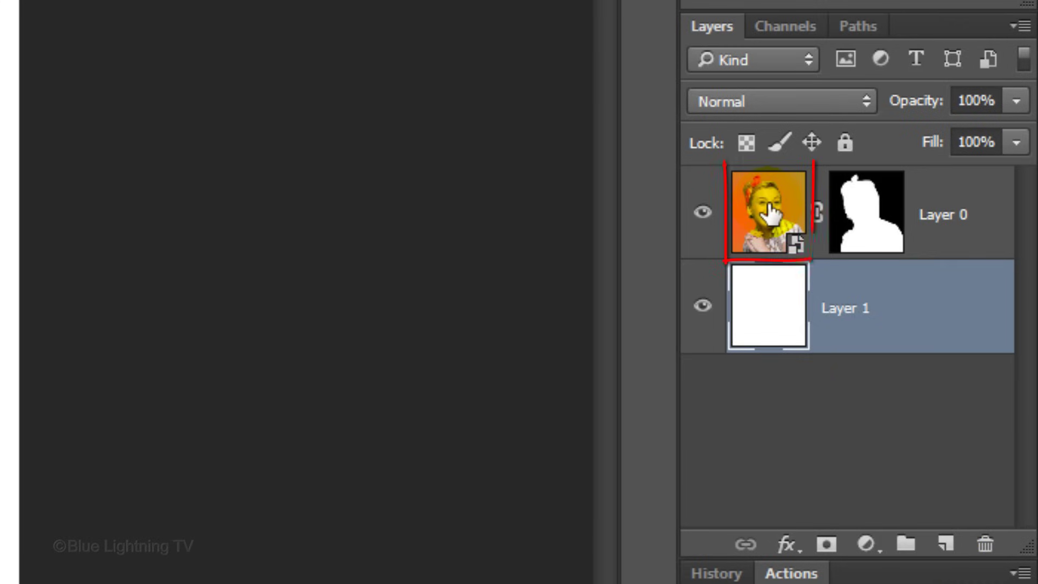
# Step: Add a Black & White adjustment layer above Layer 0 and select all three layers
pyautogui.click(771, 212)
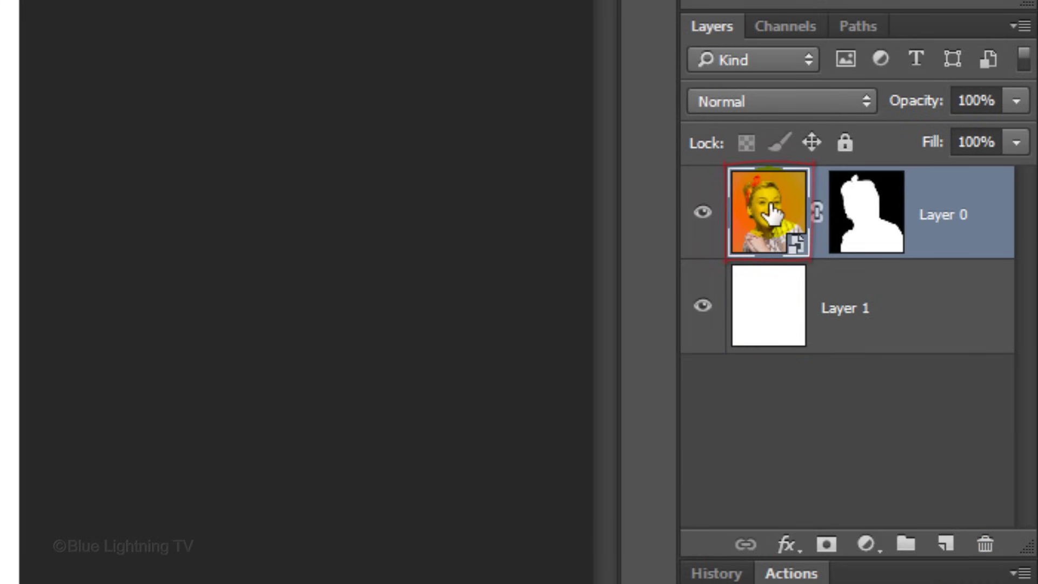
pyautogui.click(866, 543)
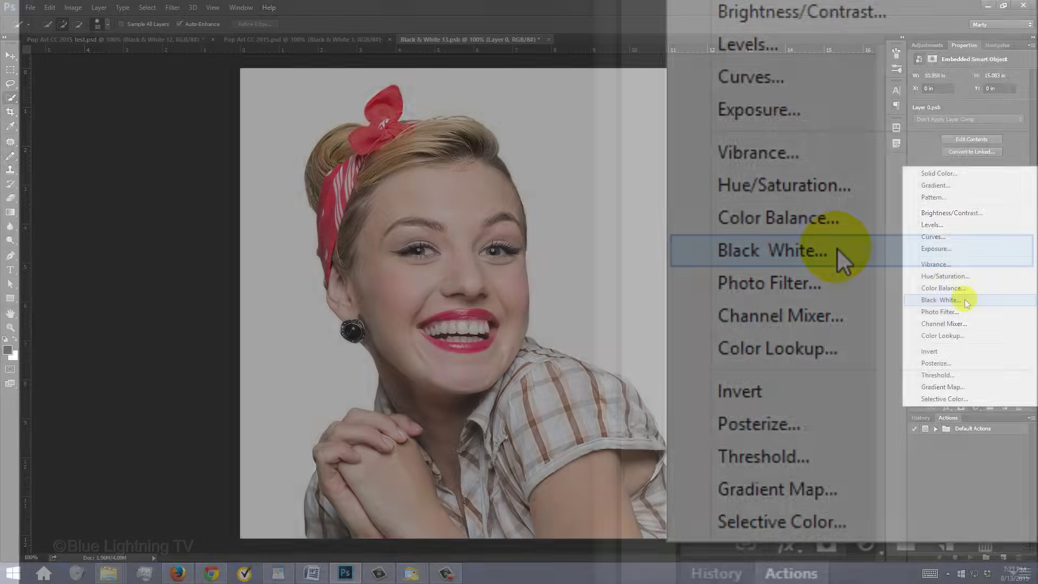
pyautogui.click(836, 247)
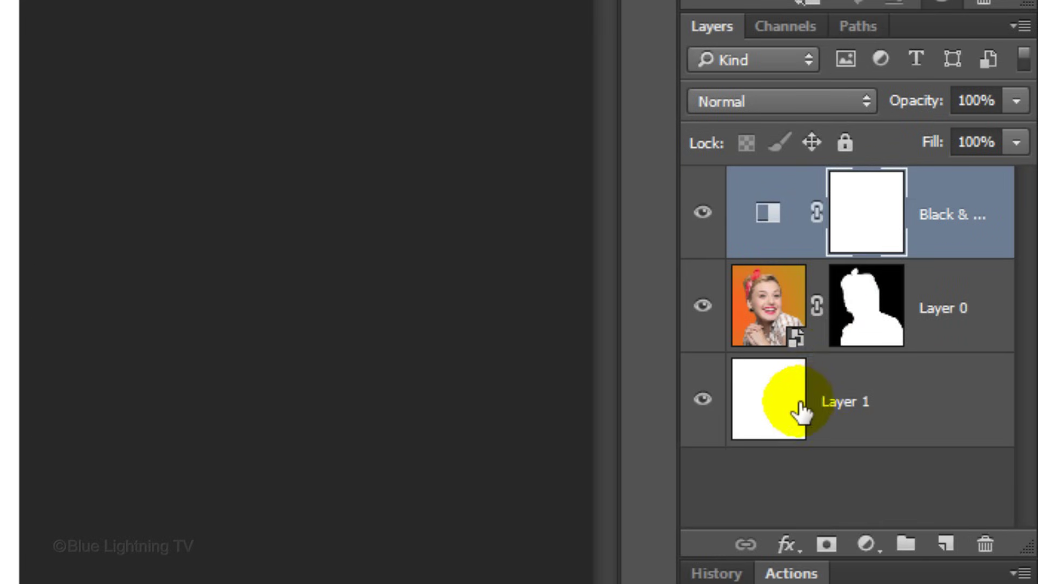
pyautogui.keyDown('shift'); pyautogui.click(946, 362); pyautogui.keyUp('shift')
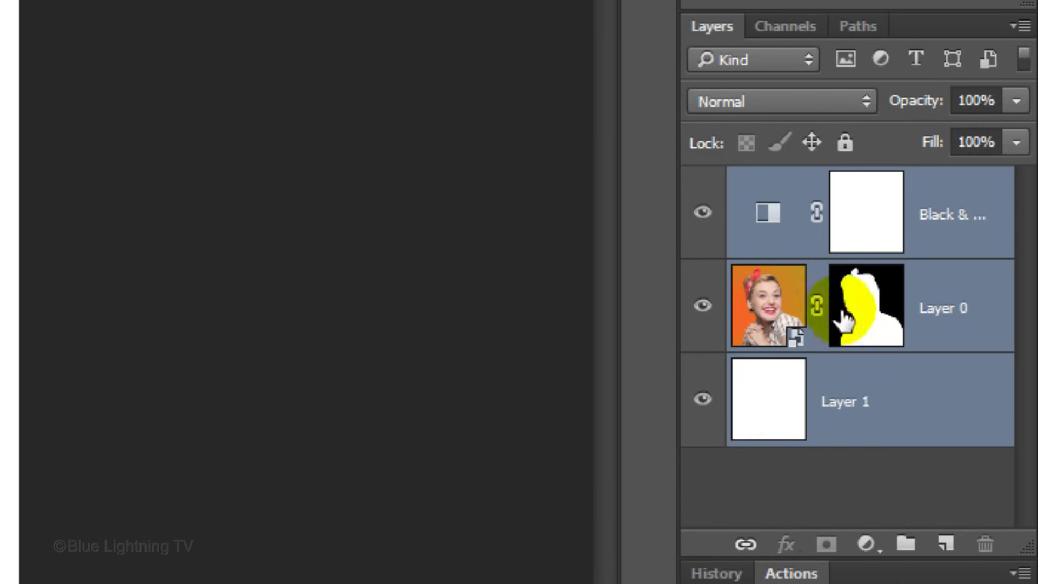
pyautogui.click(1018, 26)
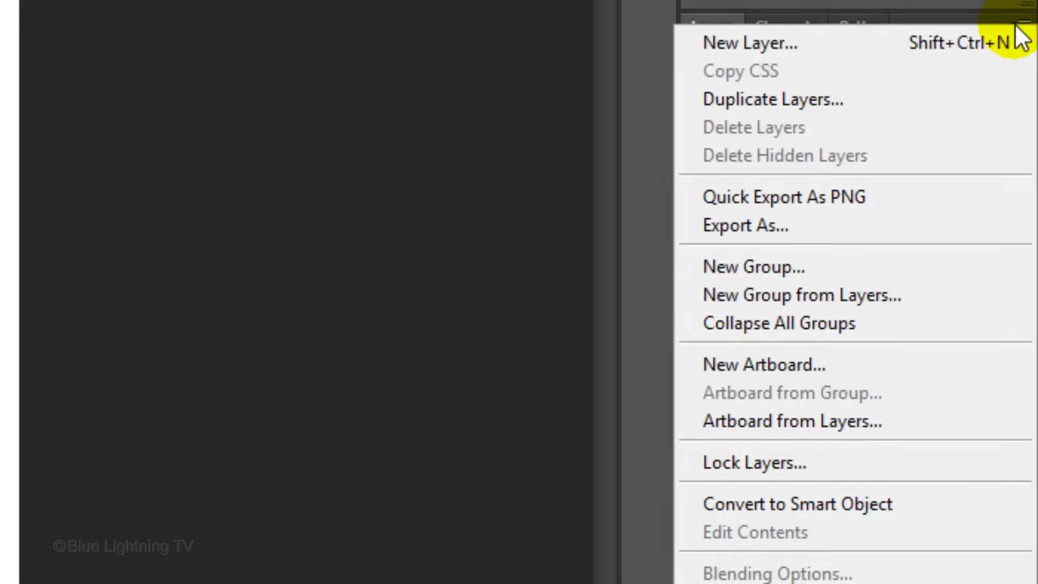
# Step: Combine the layers into one smart object and apply Halftone Pattern: Size 2, Contrast 0, Dot
pyautogui.click(903, 500)
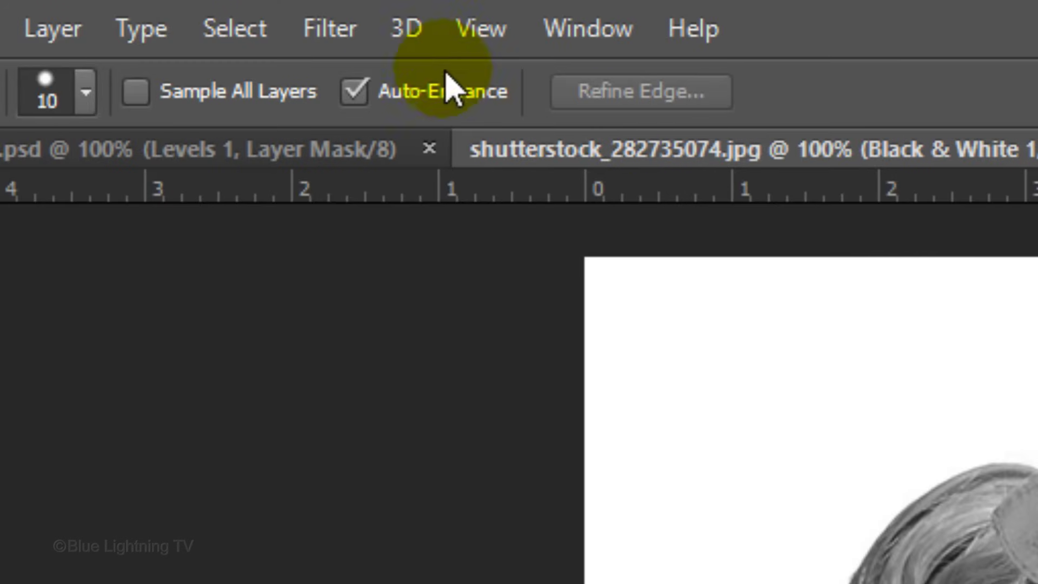
pyautogui.click(333, 32)
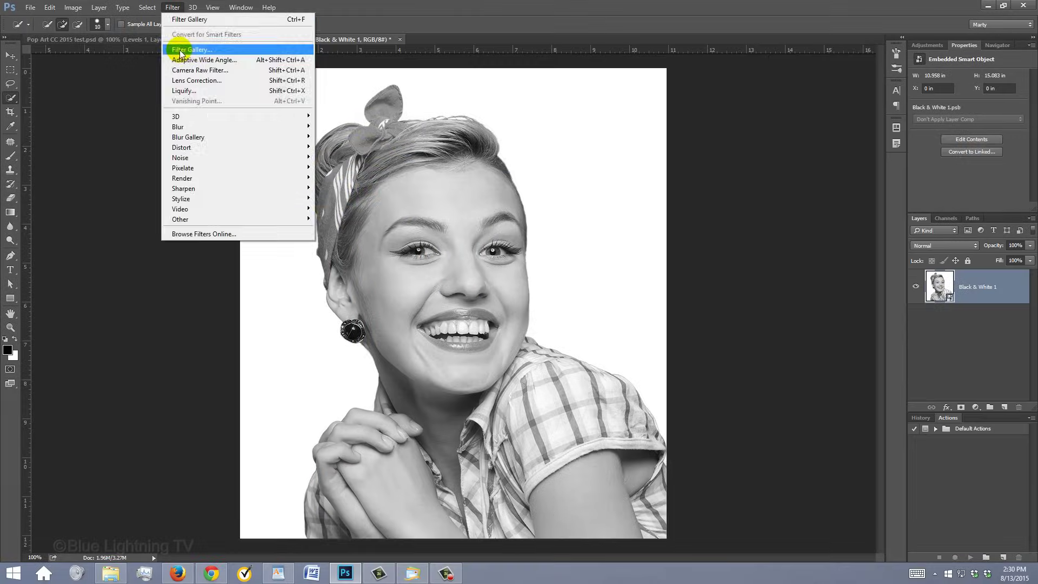
pyautogui.click(360, 201)
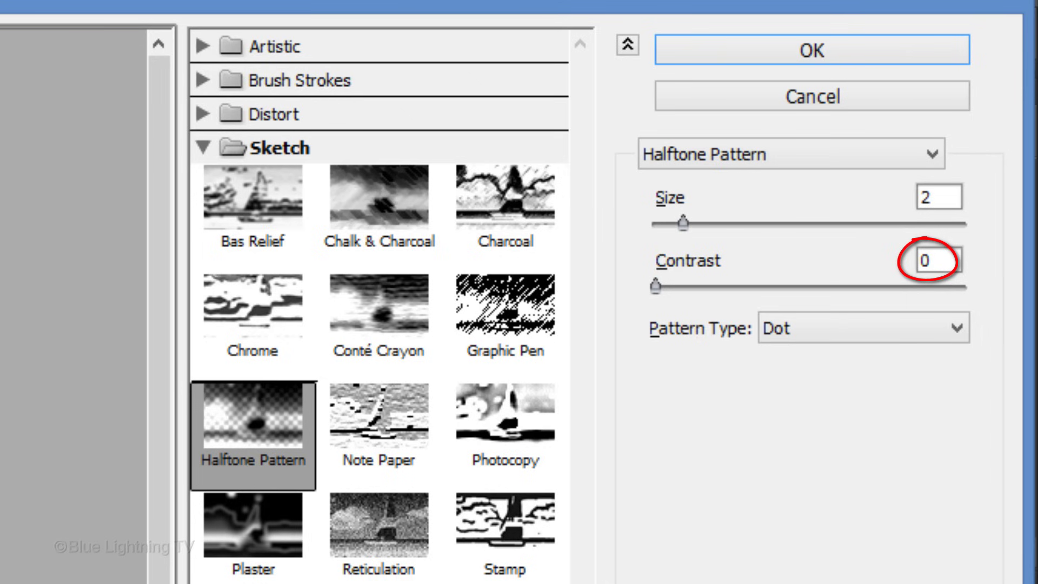
pyautogui.click(739, 52)
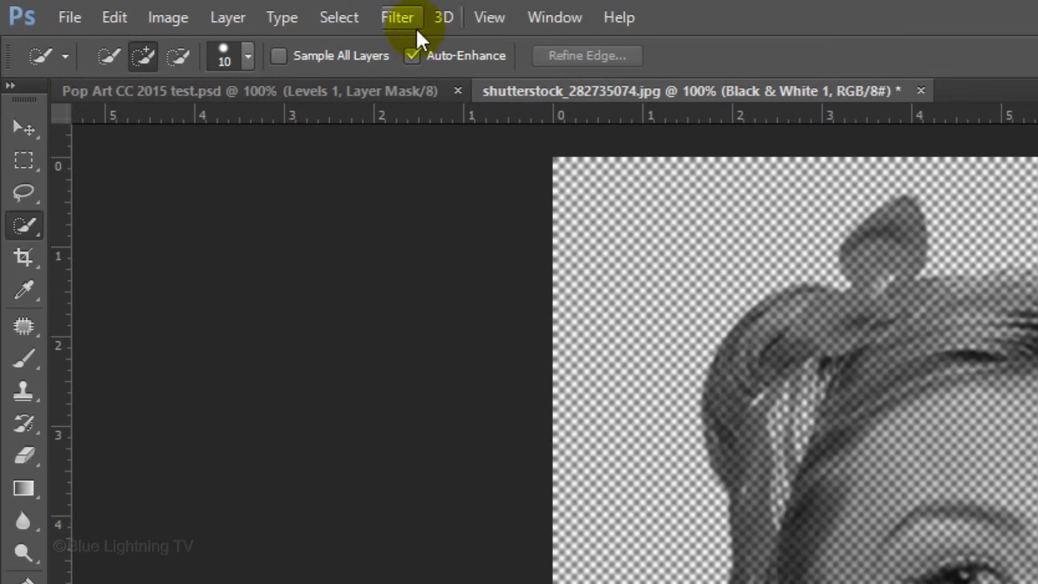
# Step: Apply Smart Sharpen with Amount 500%, Radius 64 px and Reduce Noise 0%
pyautogui.click(400, 19)
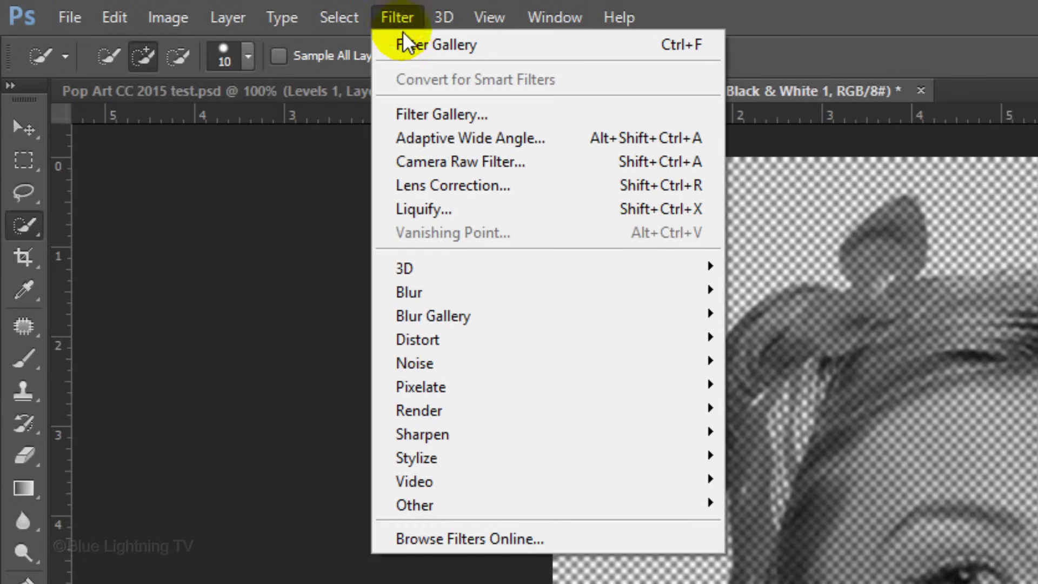
pyautogui.moveTo(420, 433)
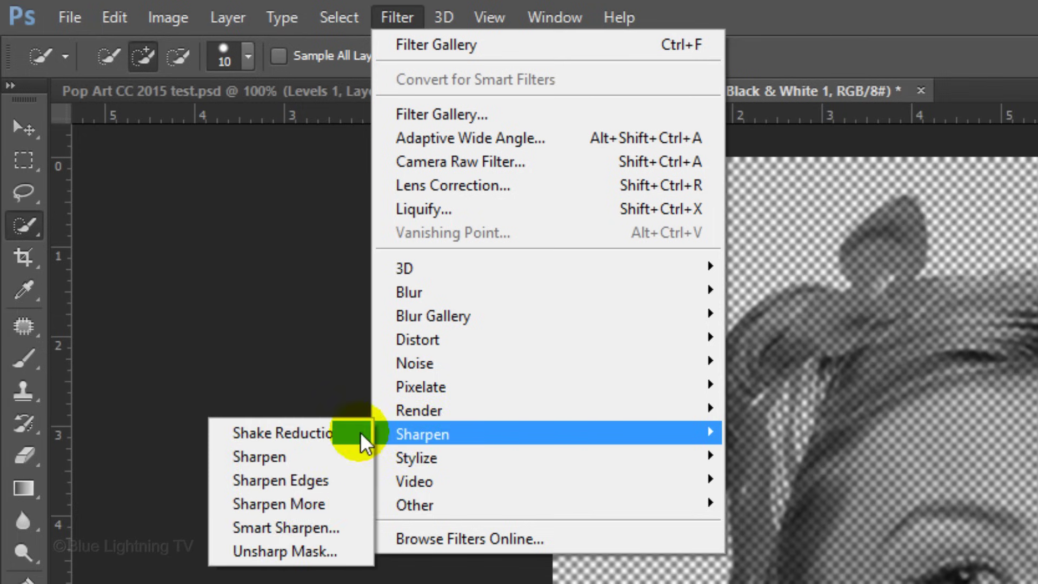
pyautogui.click(325, 523)
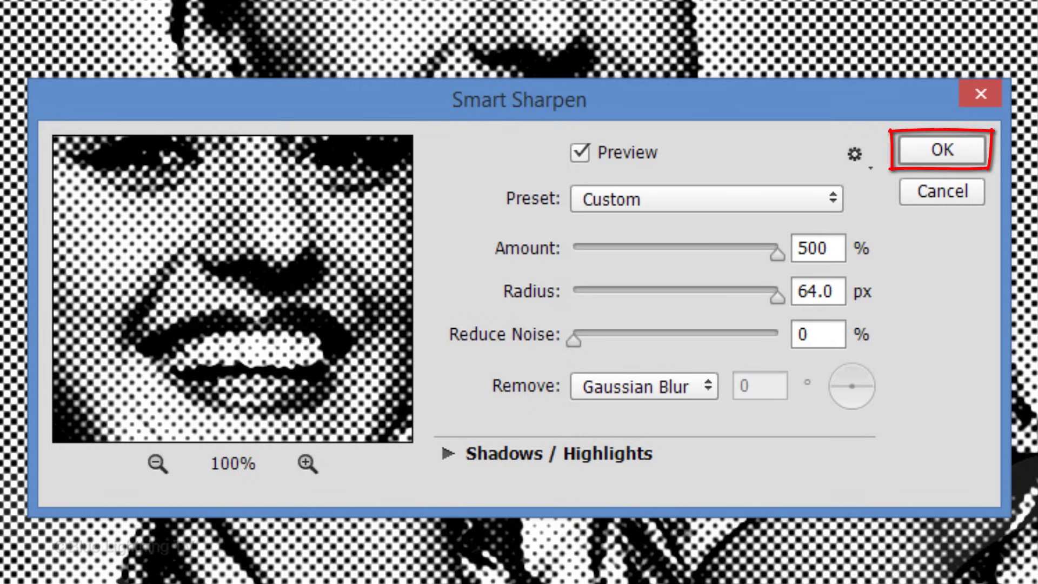
pyautogui.press('Return')
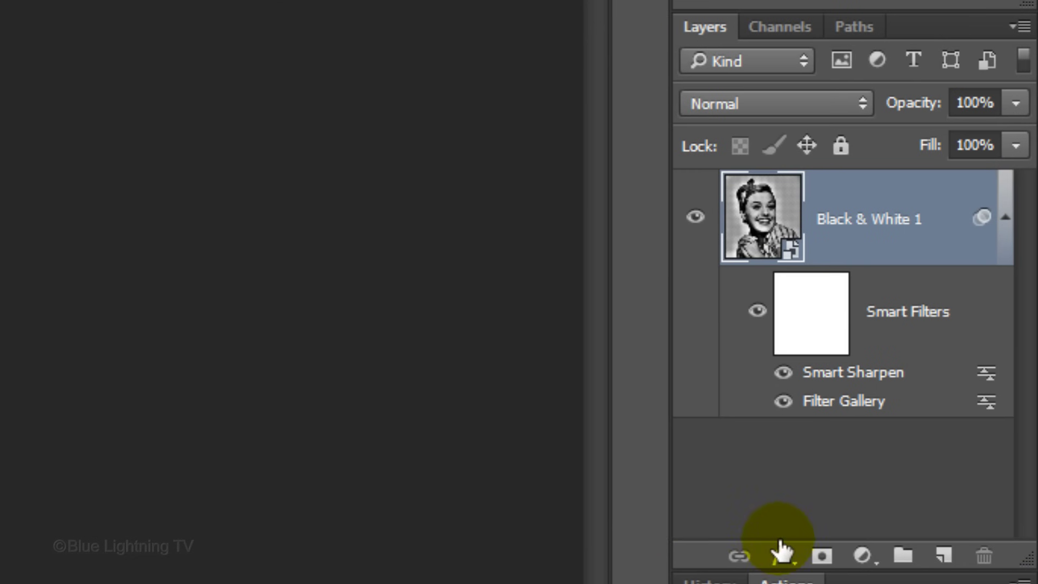
# Step: Add a Levels adjustment layer with the white input level set to 100
pyautogui.click(864, 557)
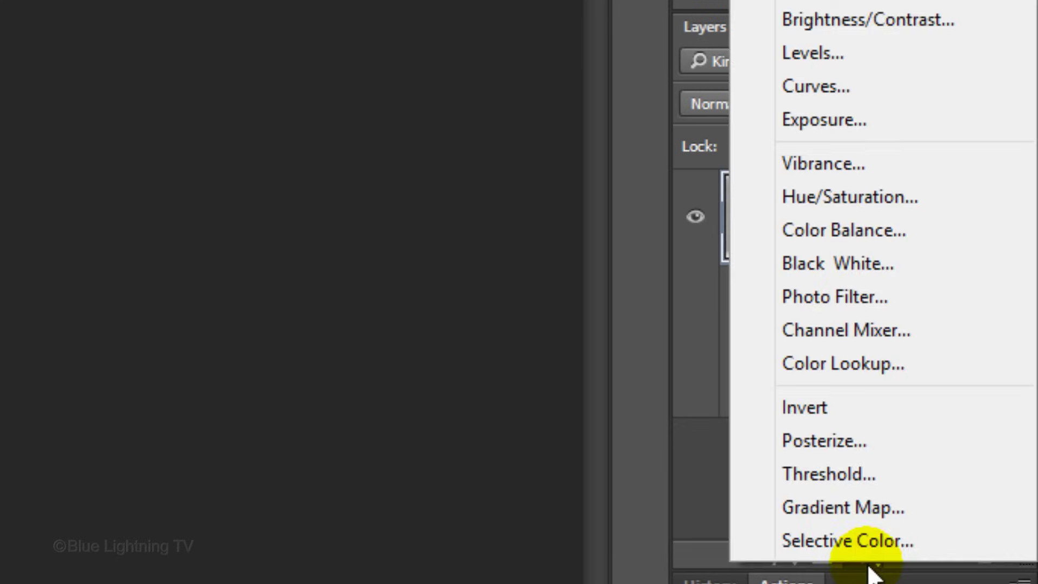
pyautogui.click(825, 57)
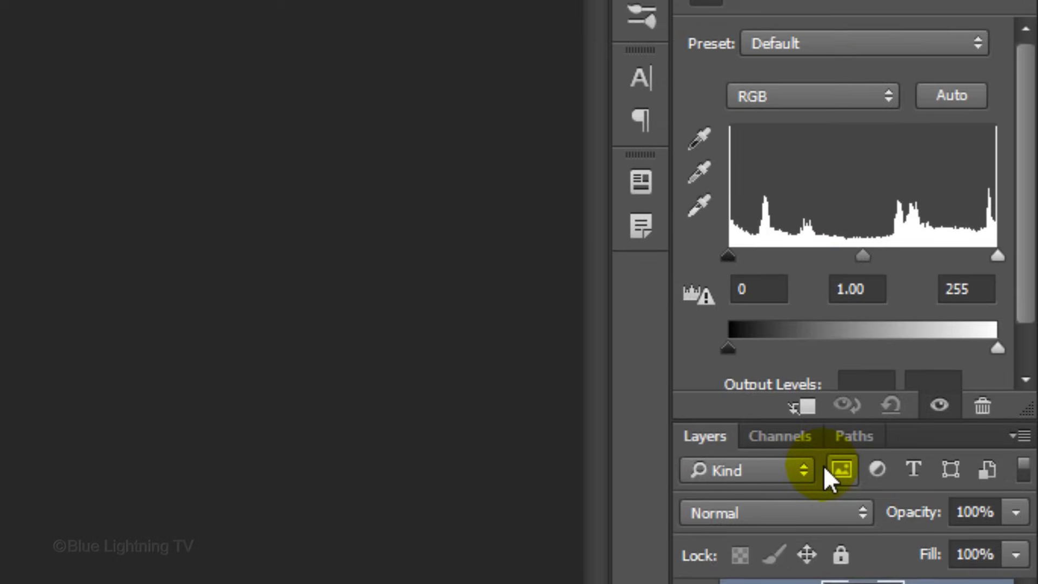
pyautogui.click(982, 379)
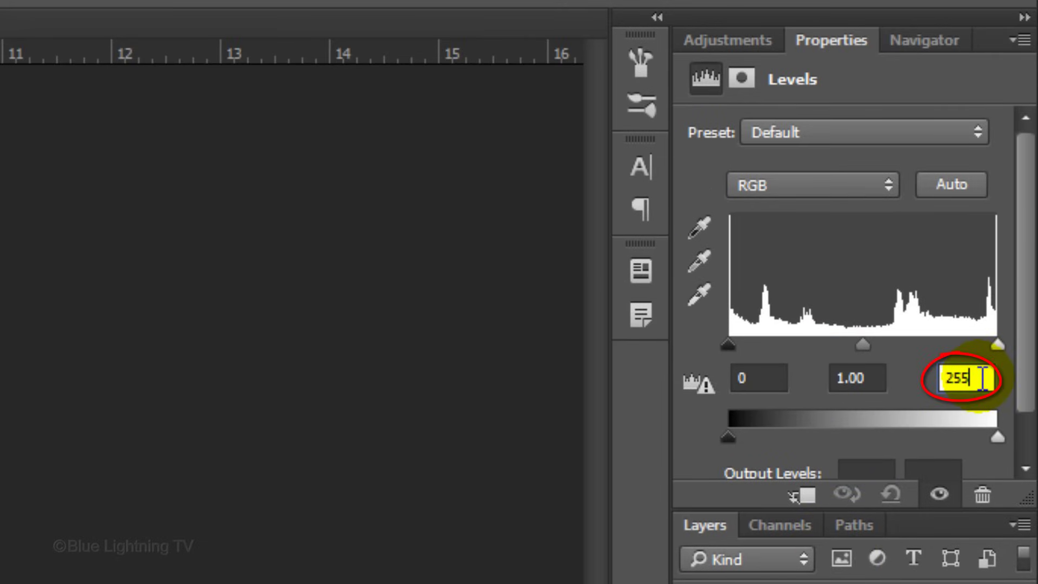
pyautogui.write('100')
pyautogui.press('Return')
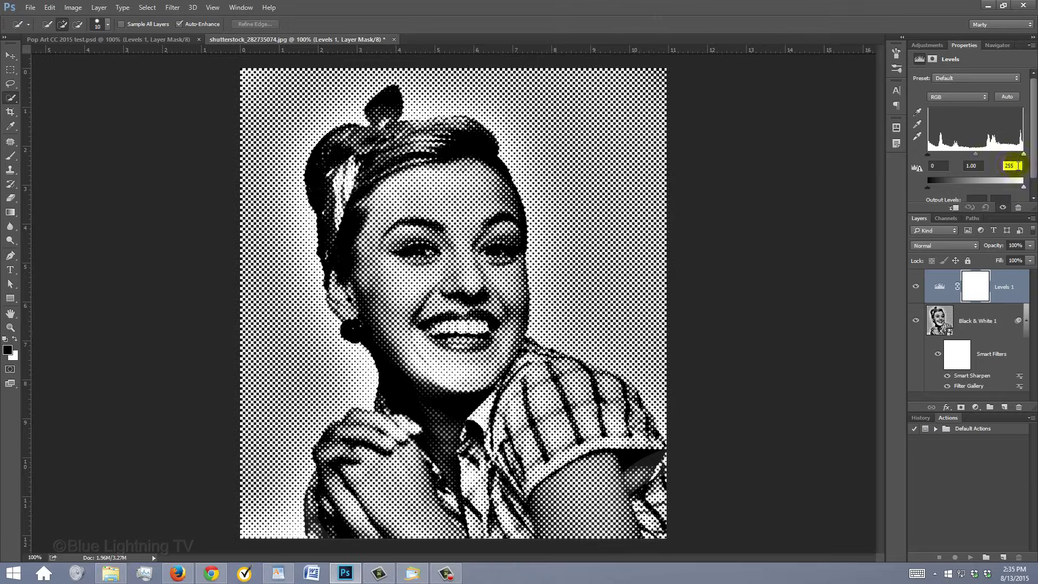
pyautogui.write('100')
pyautogui.press('Return')
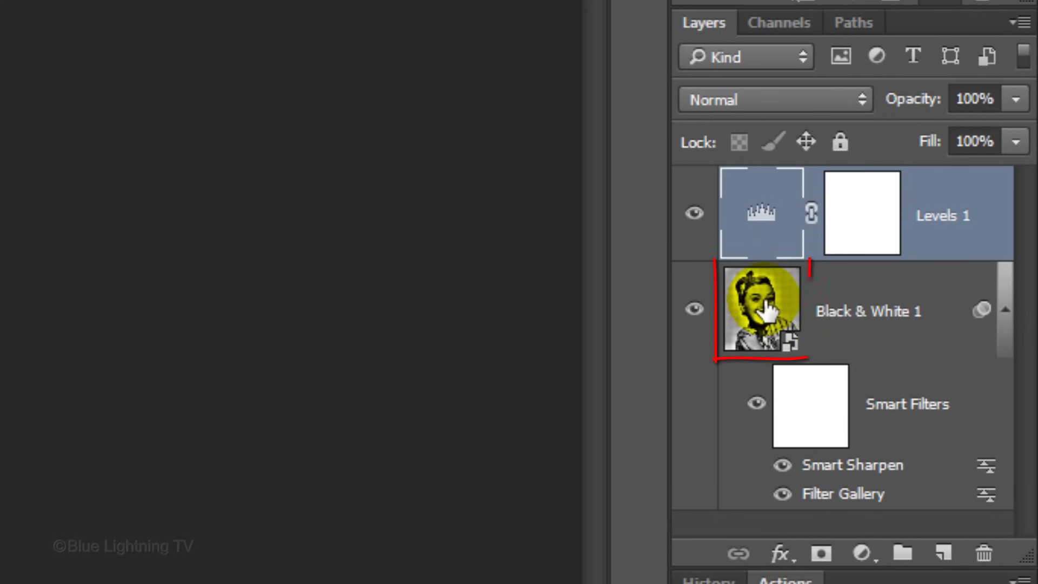
# Step: Set Black & White 1 to Linear Burn and add an empty layer beneath it
pyautogui.click(768, 309)
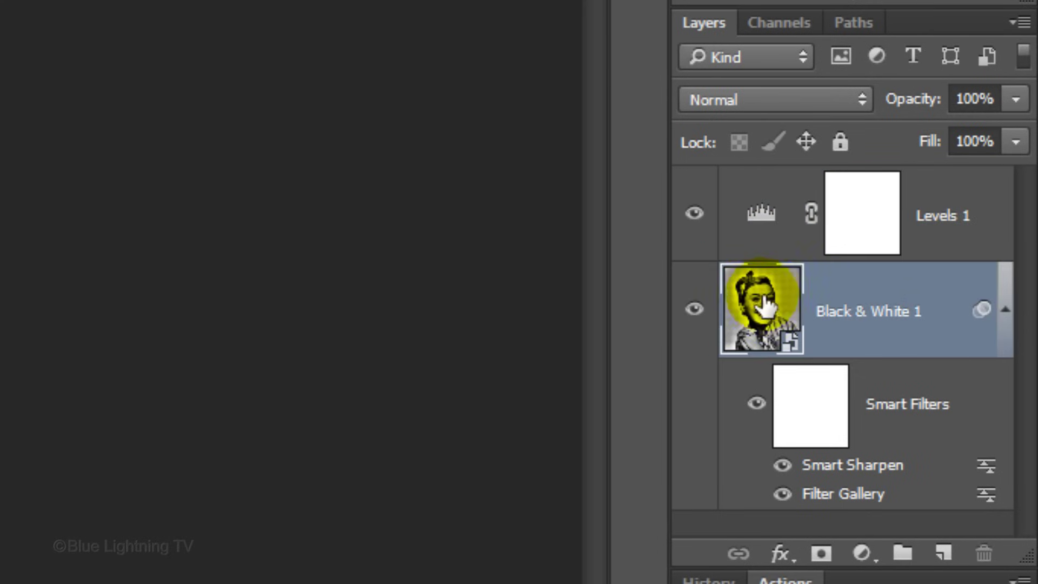
pyautogui.click(754, 101)
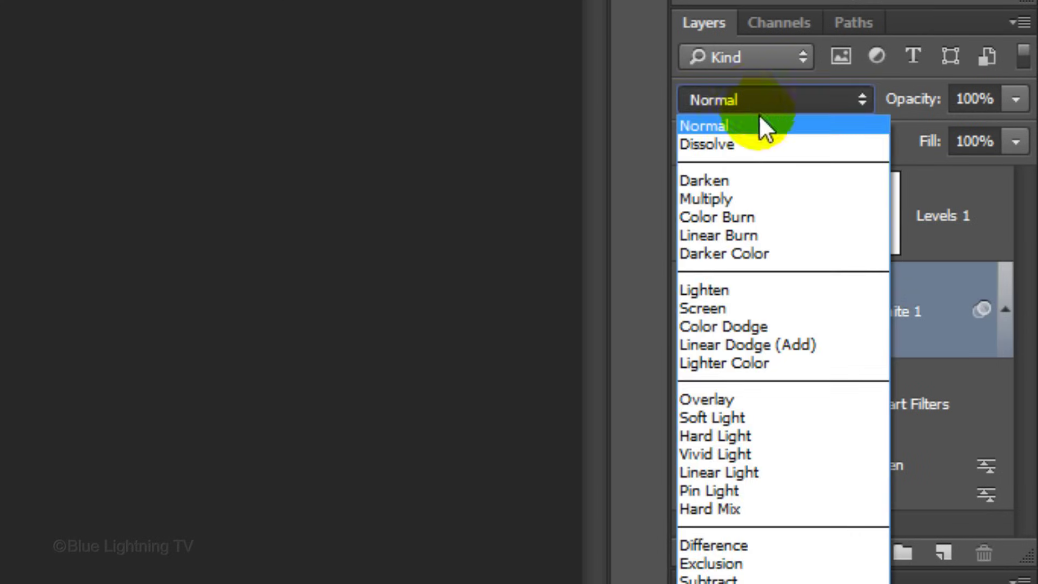
pyautogui.click(757, 235)
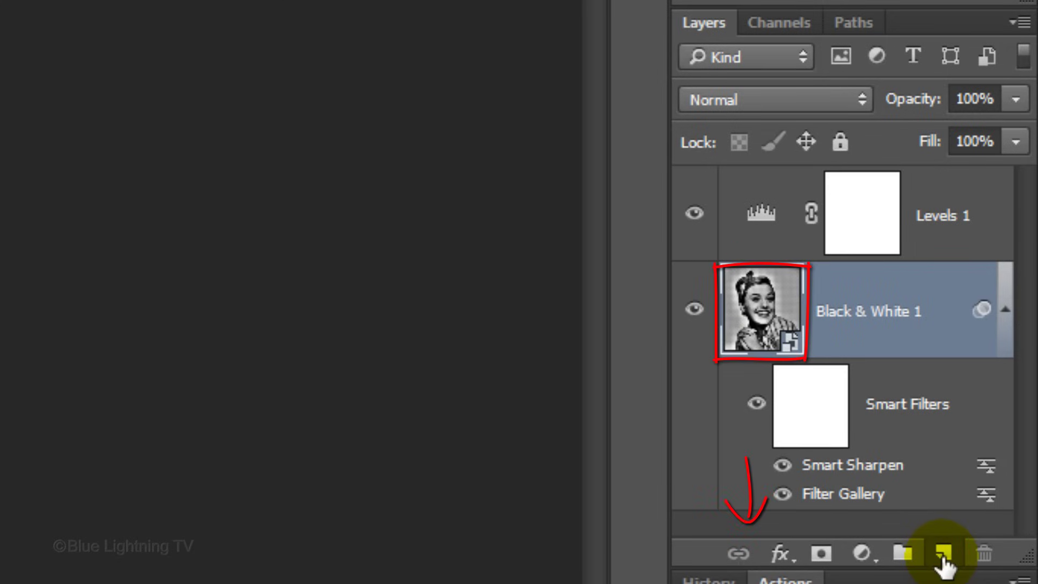
pyautogui.keyDown('ctrl'); pyautogui.click(943, 557); pyautogui.keyUp('ctrl')
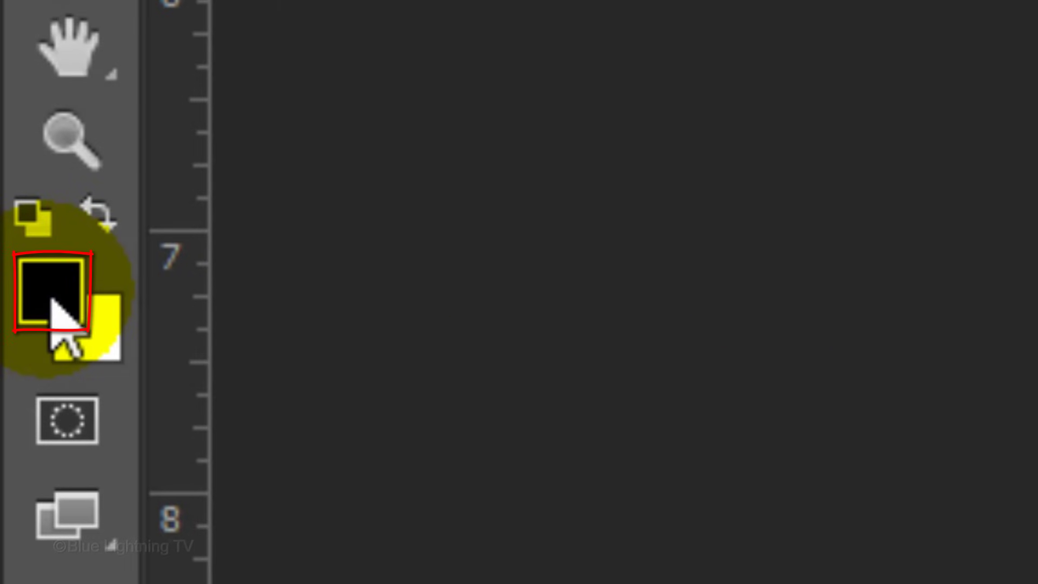
# Step: Fill Layer 1 with light blue #62acff so the halftone portrait turns blue
pyautogui.click(52, 298)
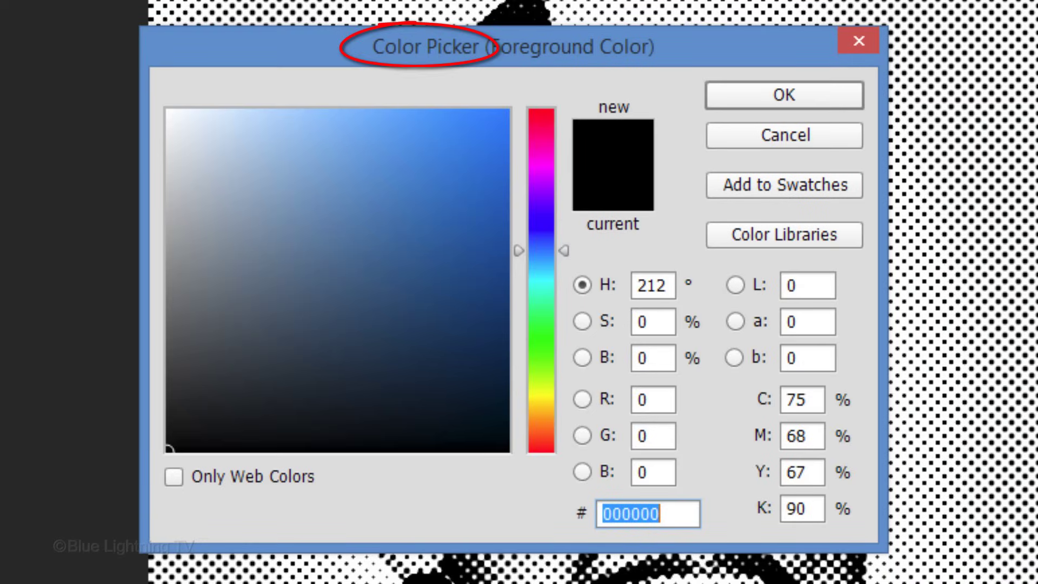
pyautogui.click(377, 111)
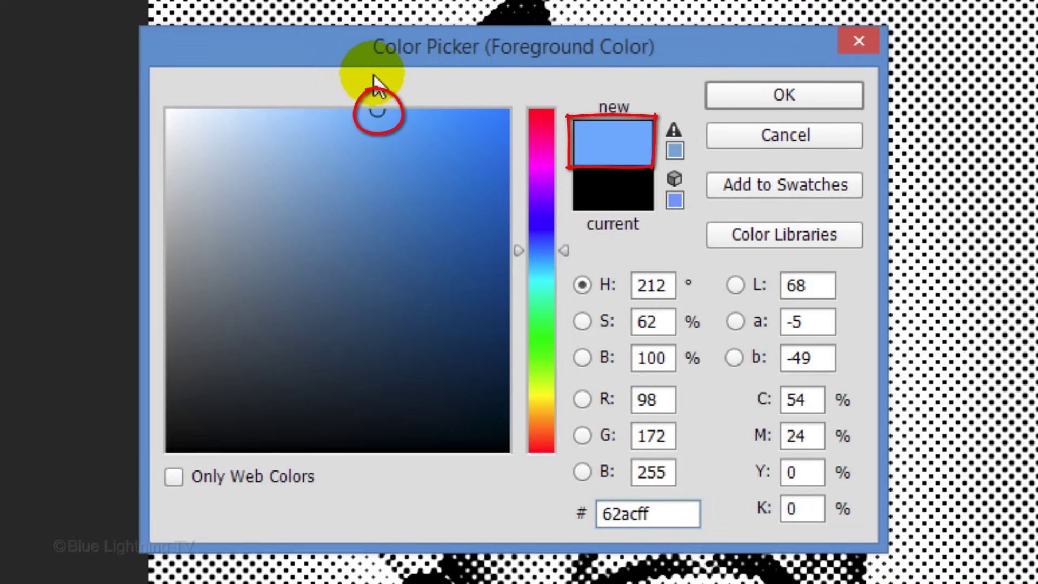
pyautogui.click(780, 95)
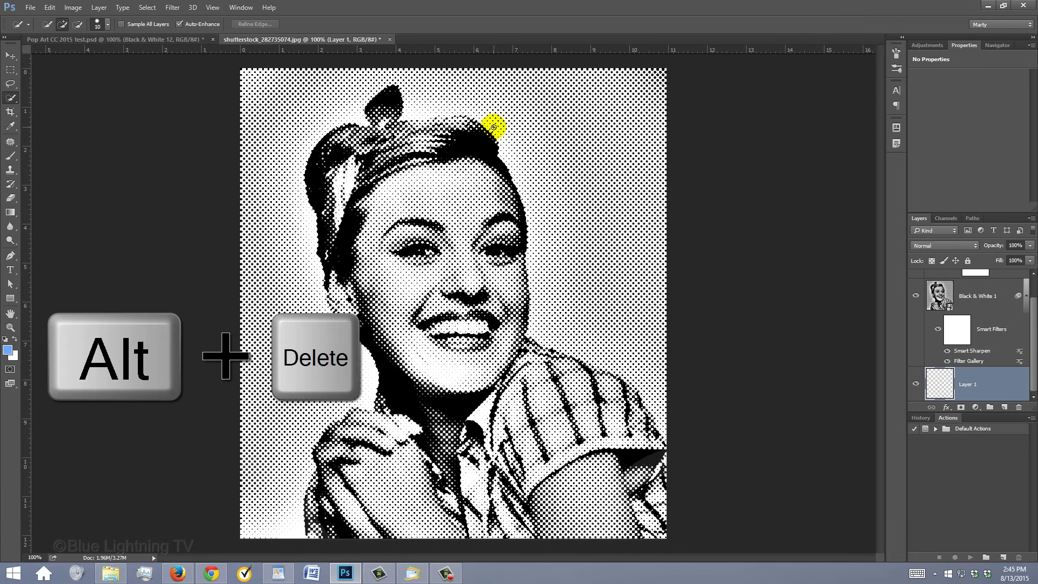
pyautogui.hotkey('alt', 'Delete')
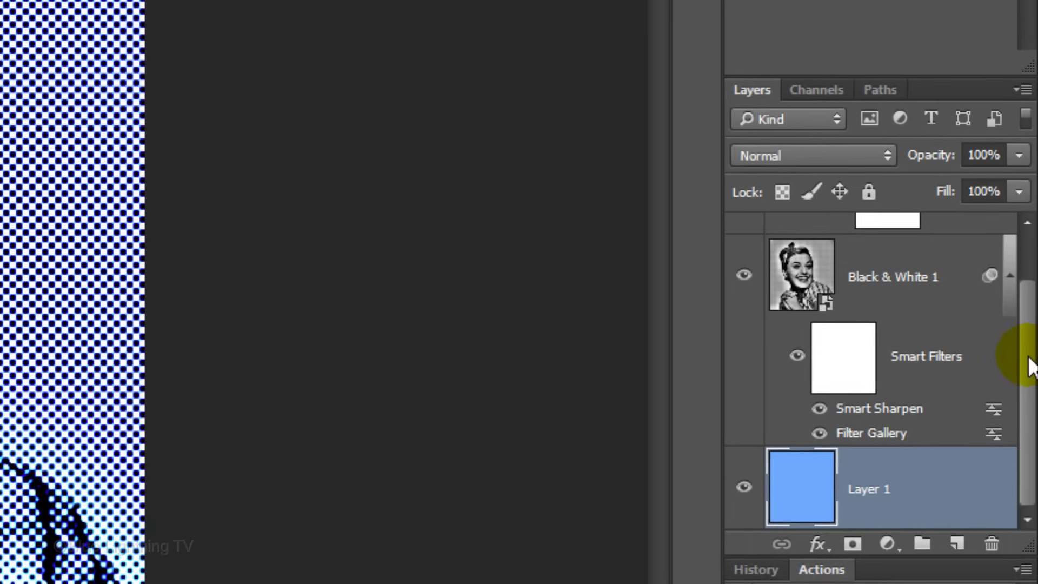
# Step: Clip the Levels 1 adjustment layer to Black & White 1 only
pyautogui.moveTo(1027, 333); pyautogui.dragTo(1028, 273)
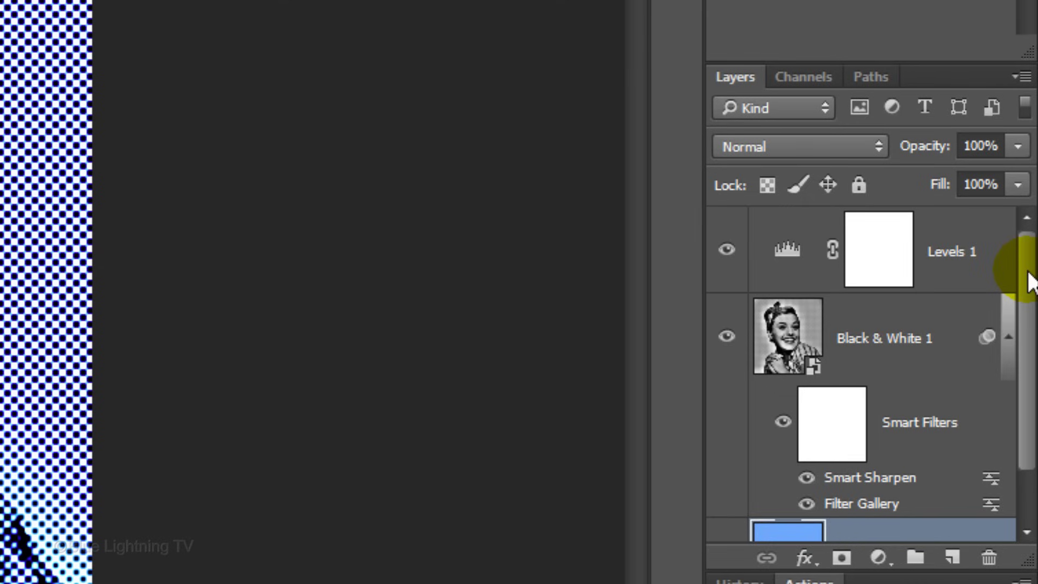
pyautogui.click(788, 260)
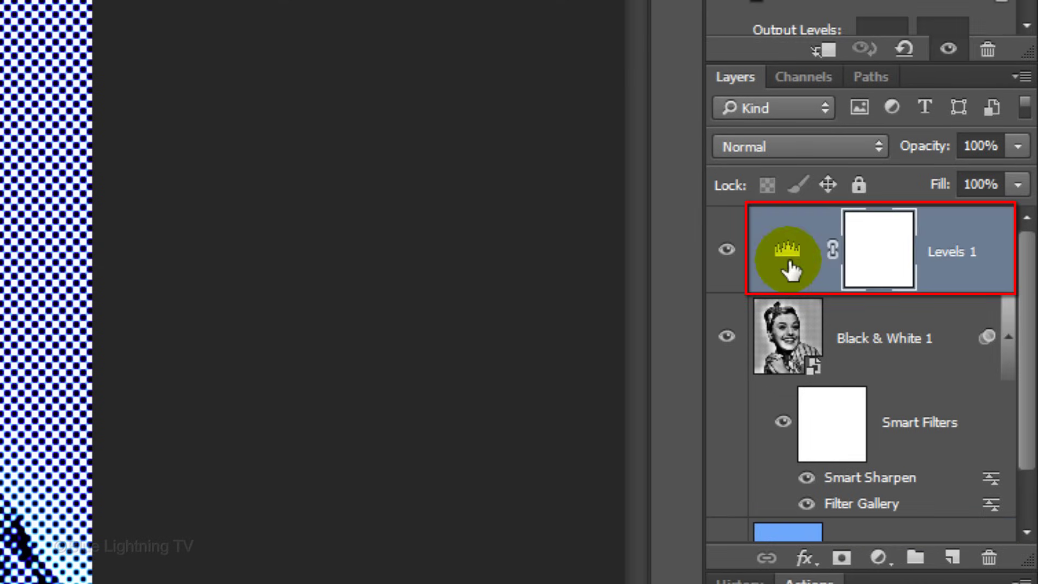
pyautogui.click(827, 53)
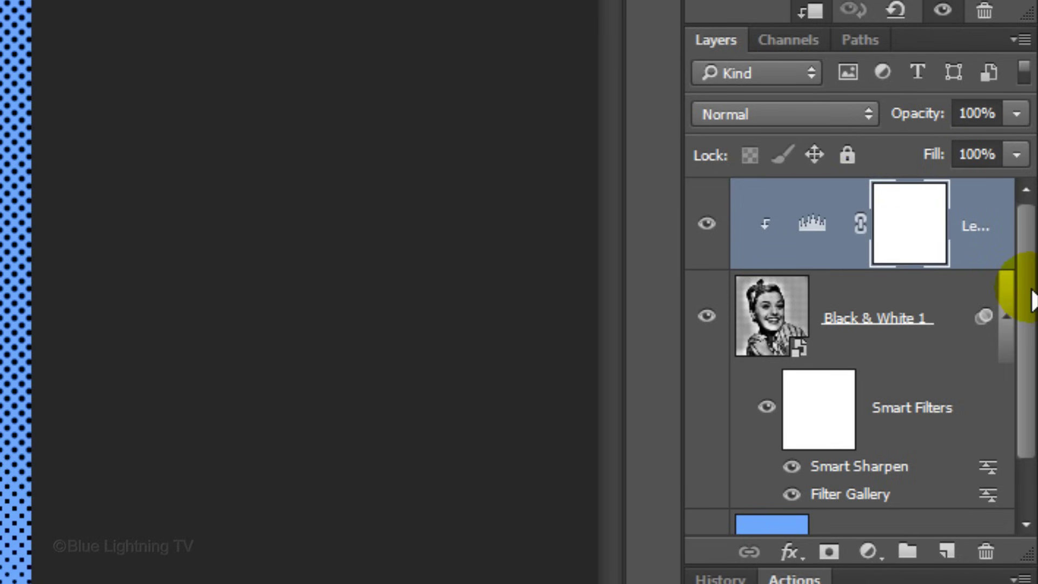
# Step: Make Layer 1 active and set the foreground colour to peach ffc3b0
pyautogui.moveTo(1034, 311); pyautogui.dragTo(1034, 370)
pyautogui.keyDown('ctrl'); pyautogui.click(771, 491); pyautogui.keyUp('ctrl')
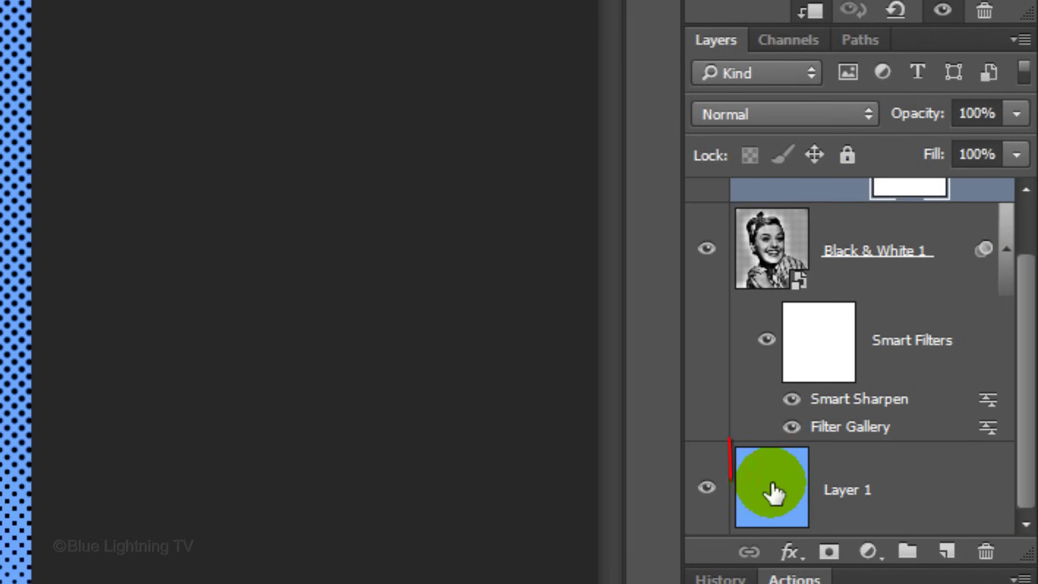
pyautogui.click(772, 493)
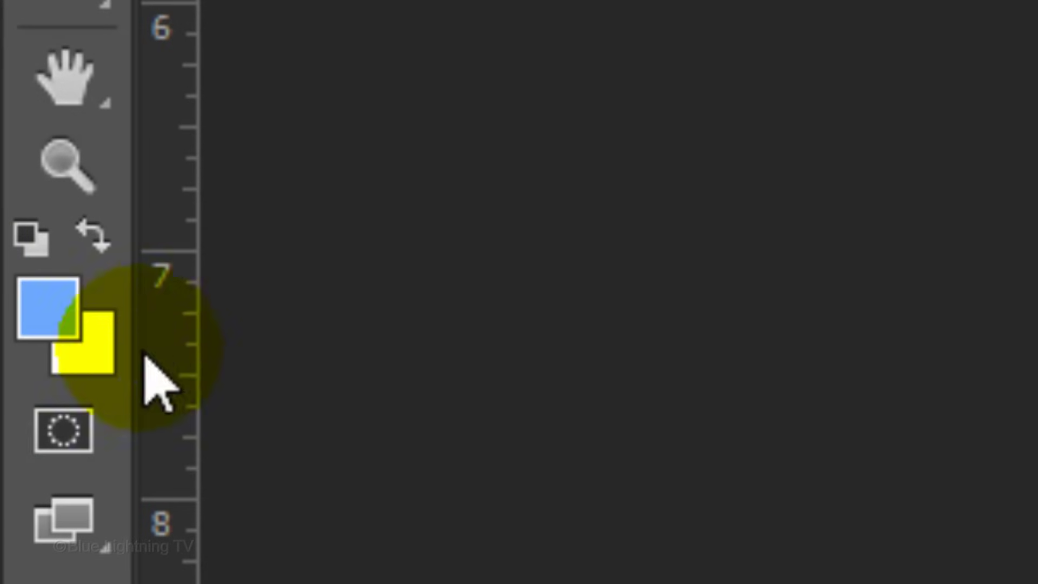
pyautogui.click(60, 302)
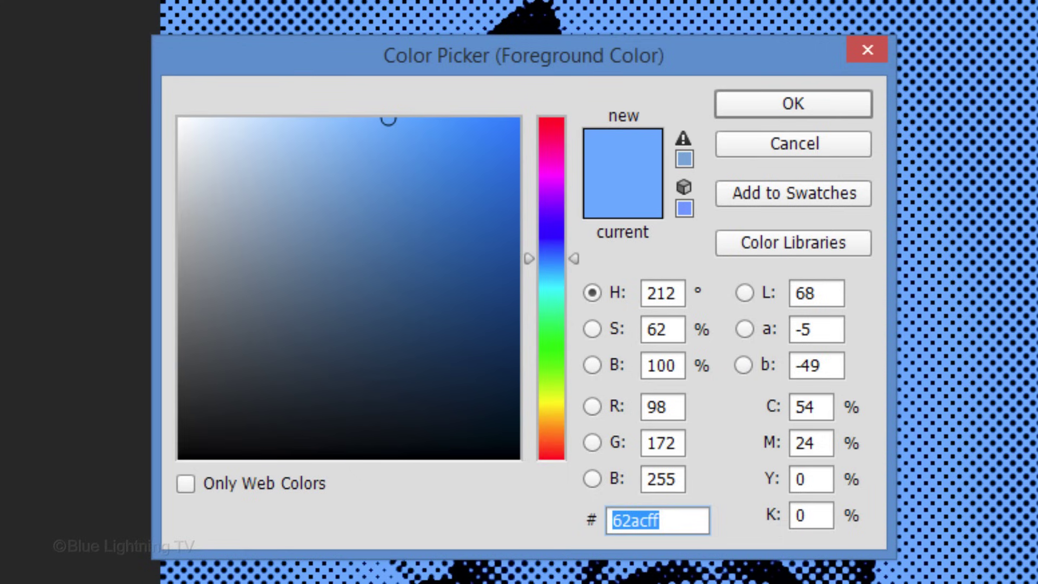
pyautogui.write('ffc3b0')
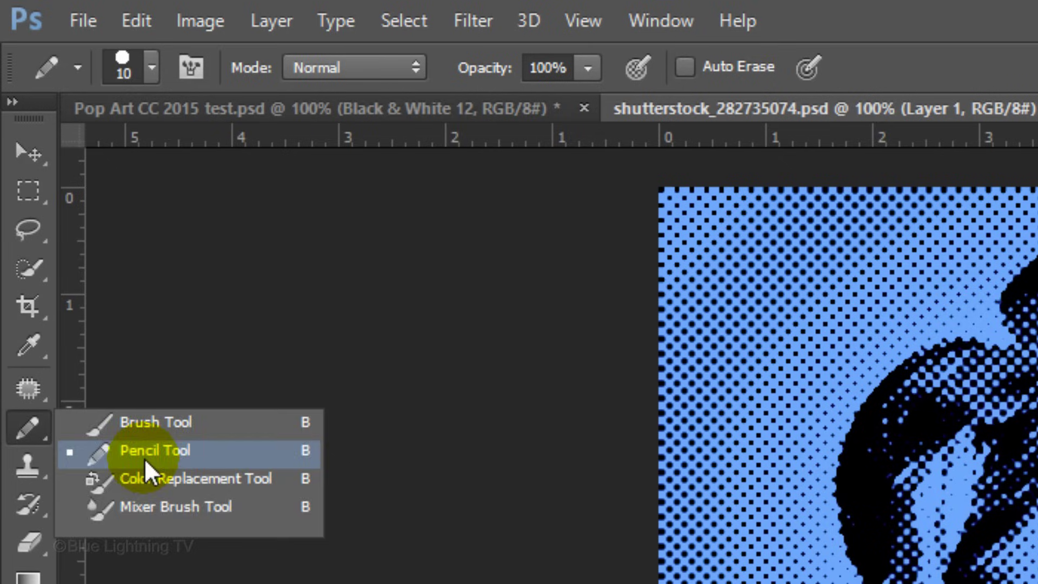
# Step: Switch to the Pencil tool with a 10 px, 100% hardness round tip
pyautogui.click(144, 453)
pyautogui.click(152, 70)
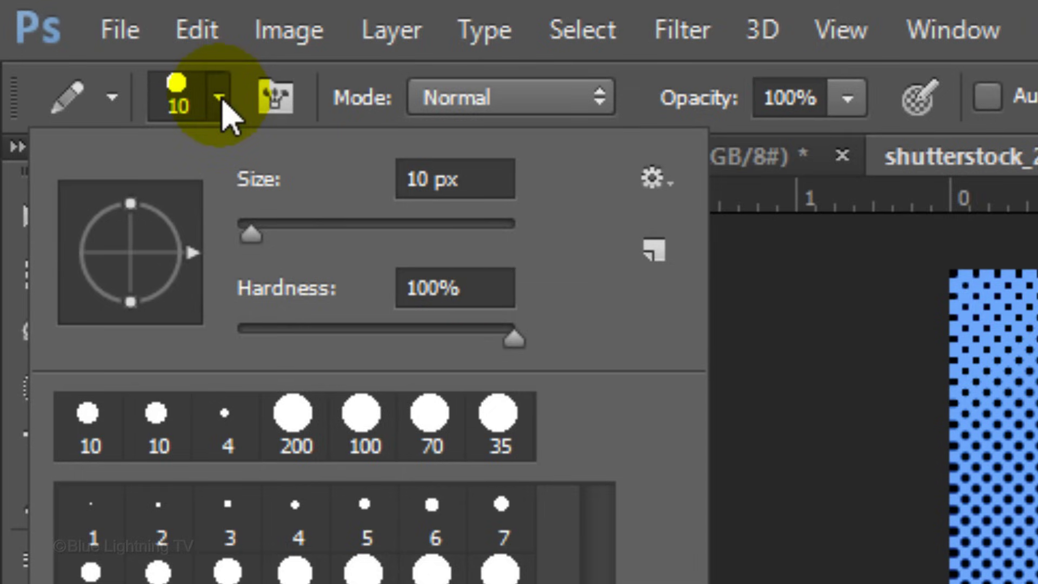
pyautogui.press('Return')
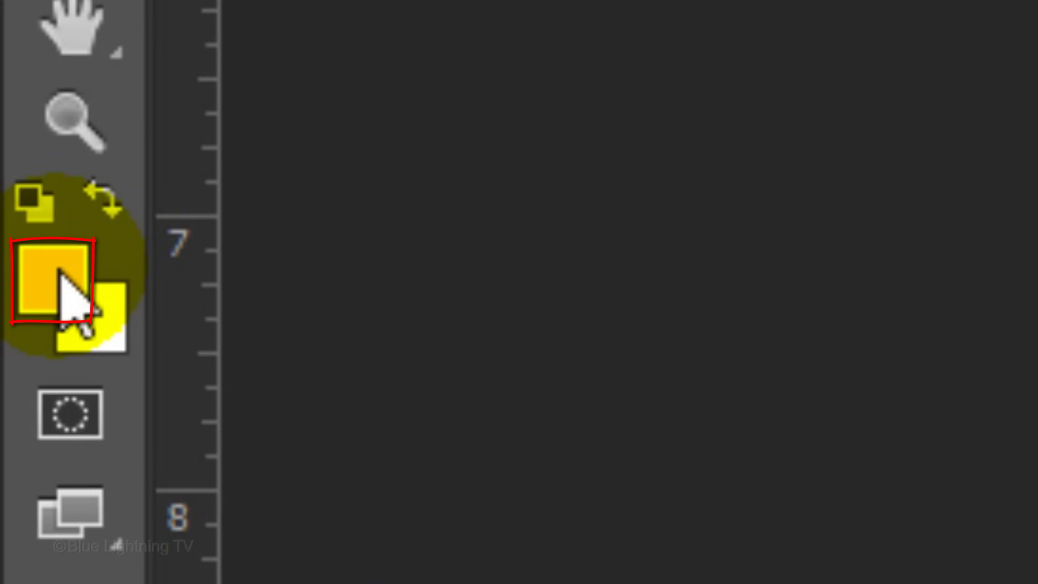
# Step: Set the foreground colour to fully saturated yellow f6ff00, starting from fcffb0
pyautogui.click(60, 272)
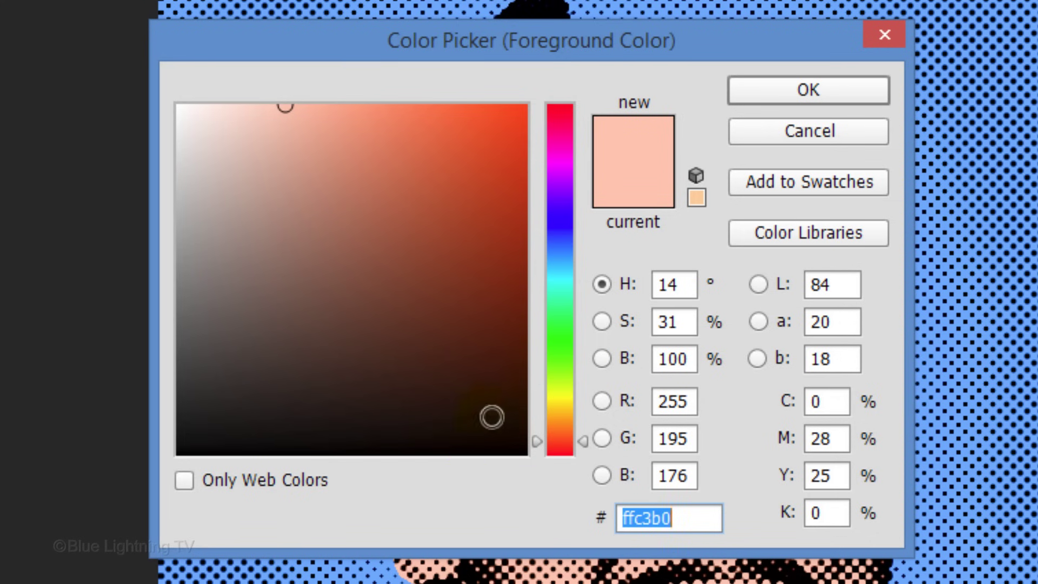
pyautogui.write('fcffb0')
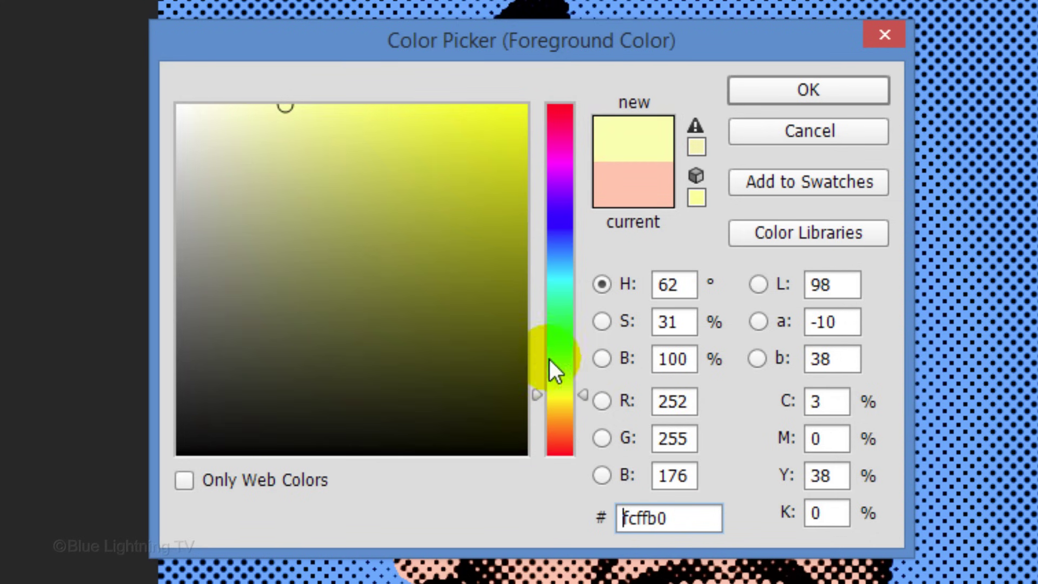
pyautogui.moveTo(523, 341); pyautogui.dragTo(550, 90)
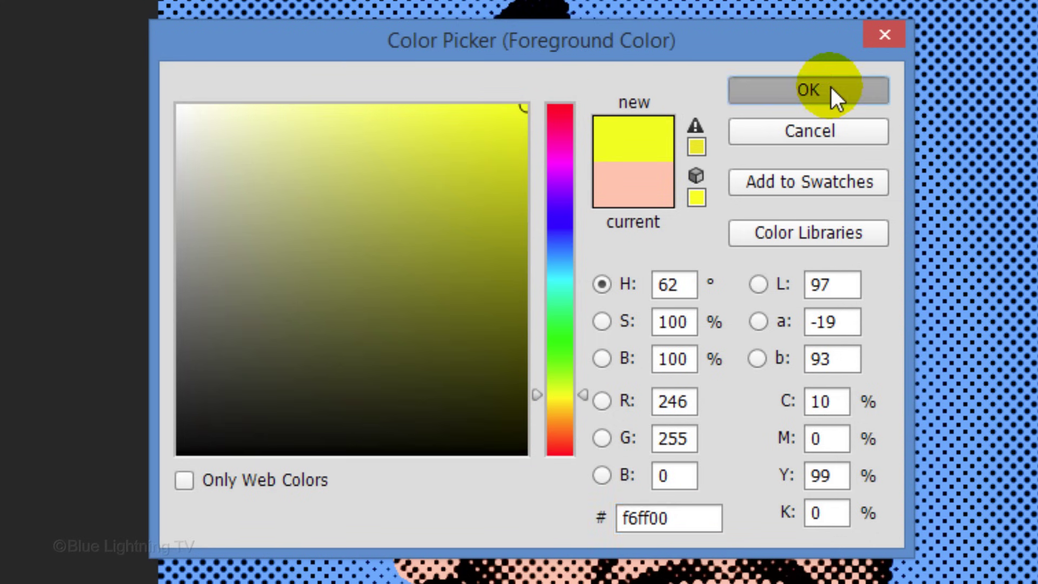